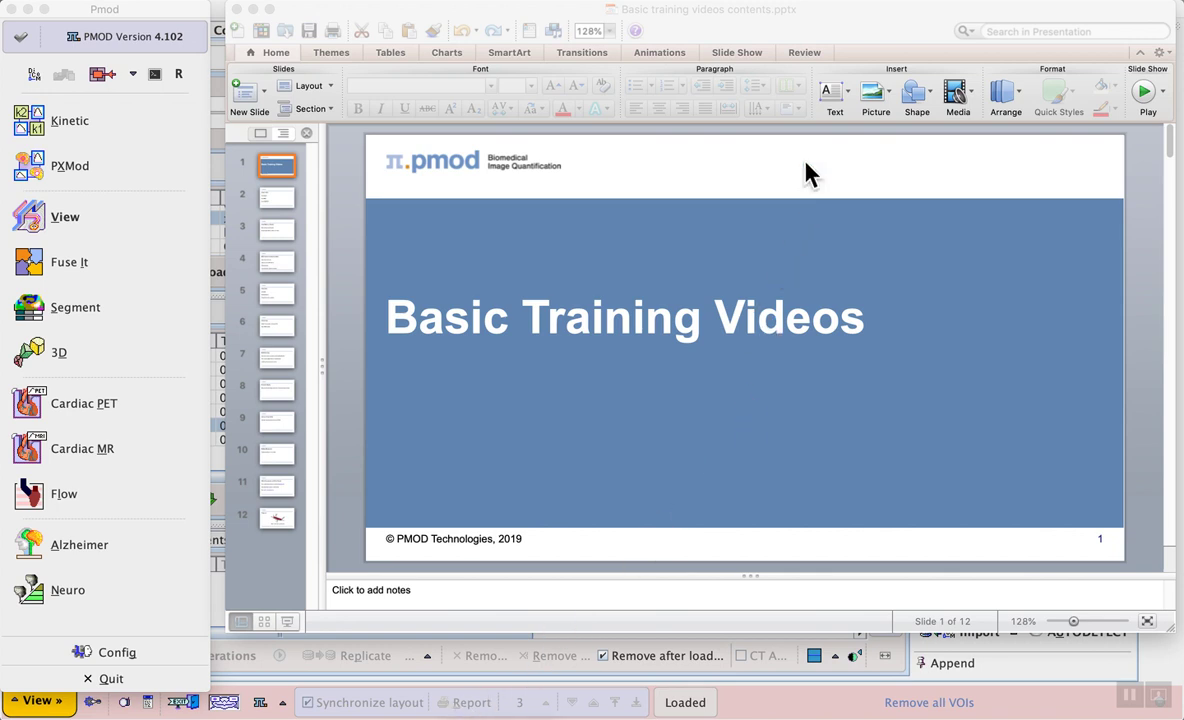
Show slide 4, 'Basic image processing and analysis', in the PowerPoint presentation.
left_click(808, 172)
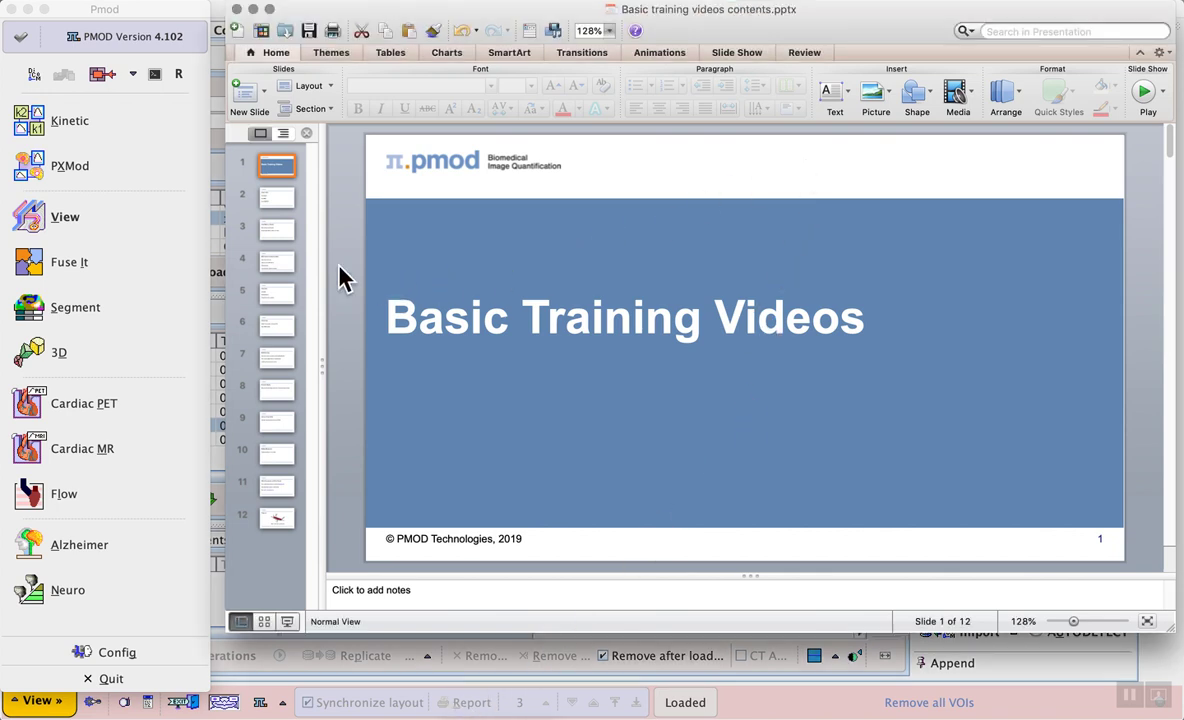
left_click(284, 270)
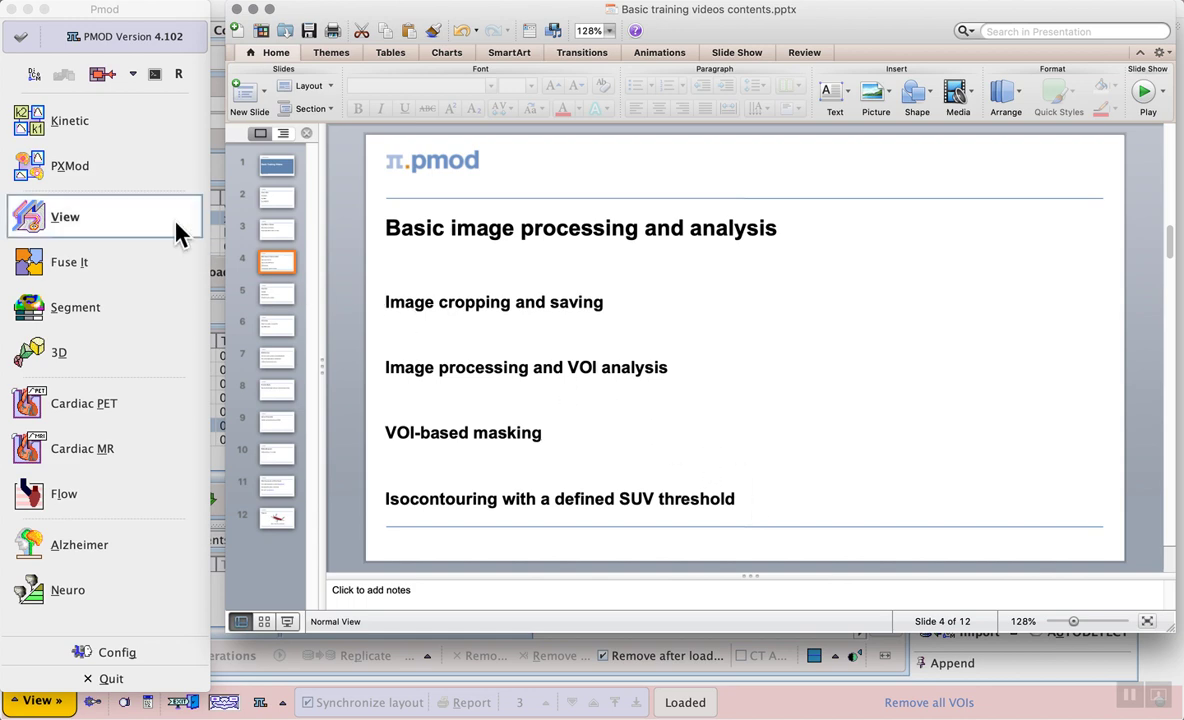
Open the PMOD View tool and queue the mouse_6 PET WB series for loading.
left_click(134, 216)
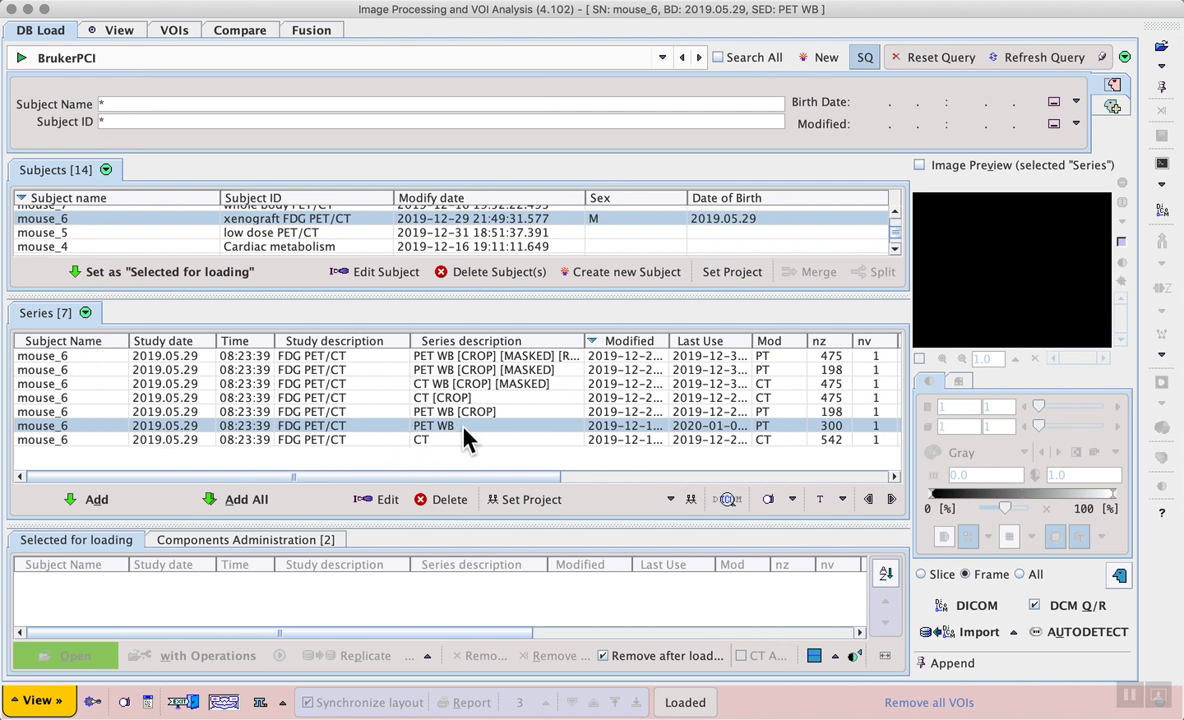
left_click(95, 500)
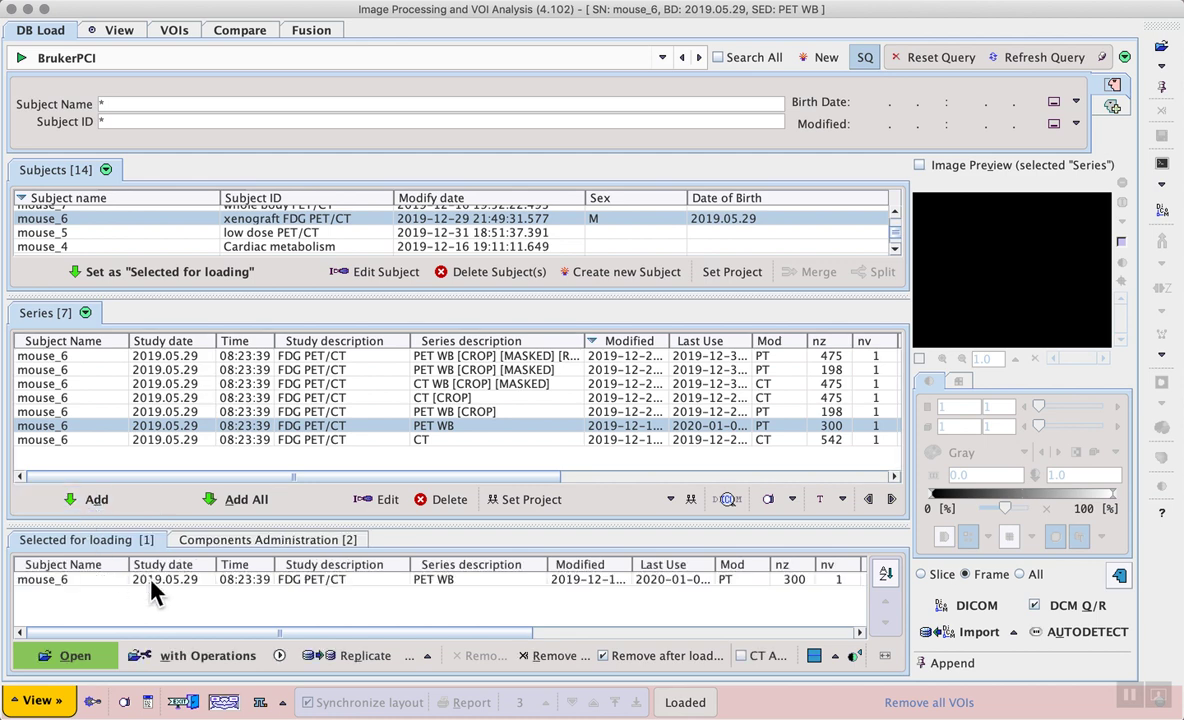
left_click(86, 657)
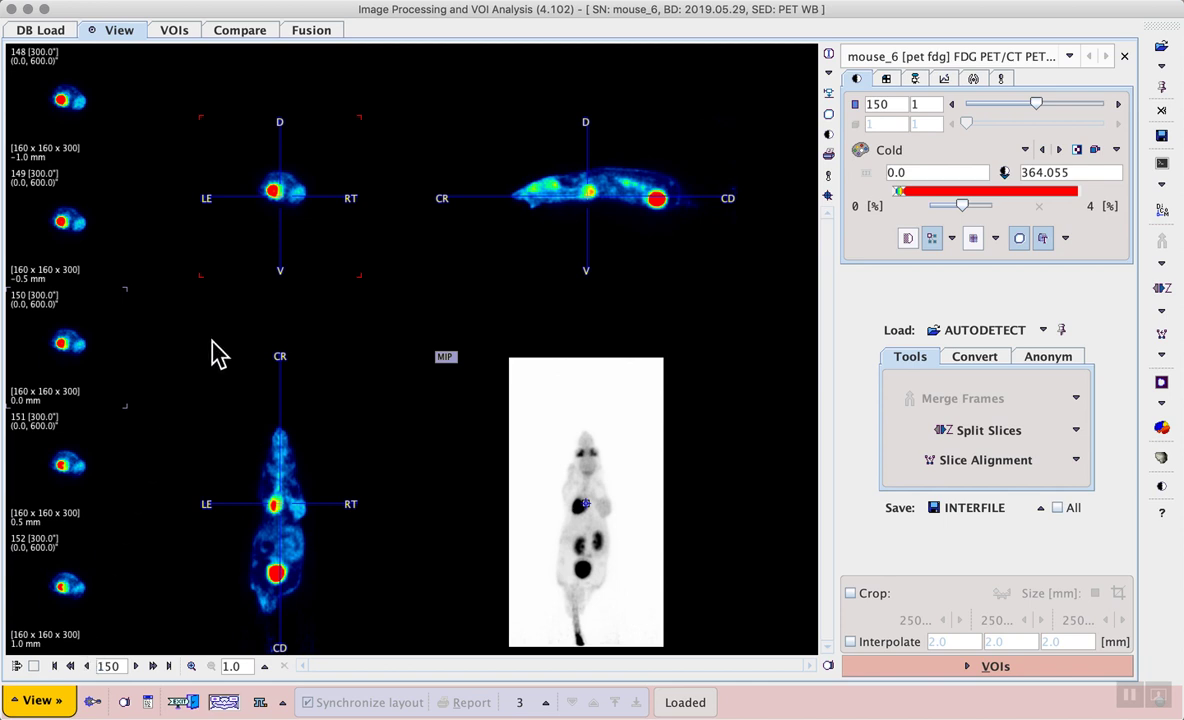
Review the MIP display properties of the loaded mouse_6 FDG series.
left_click(446, 359)
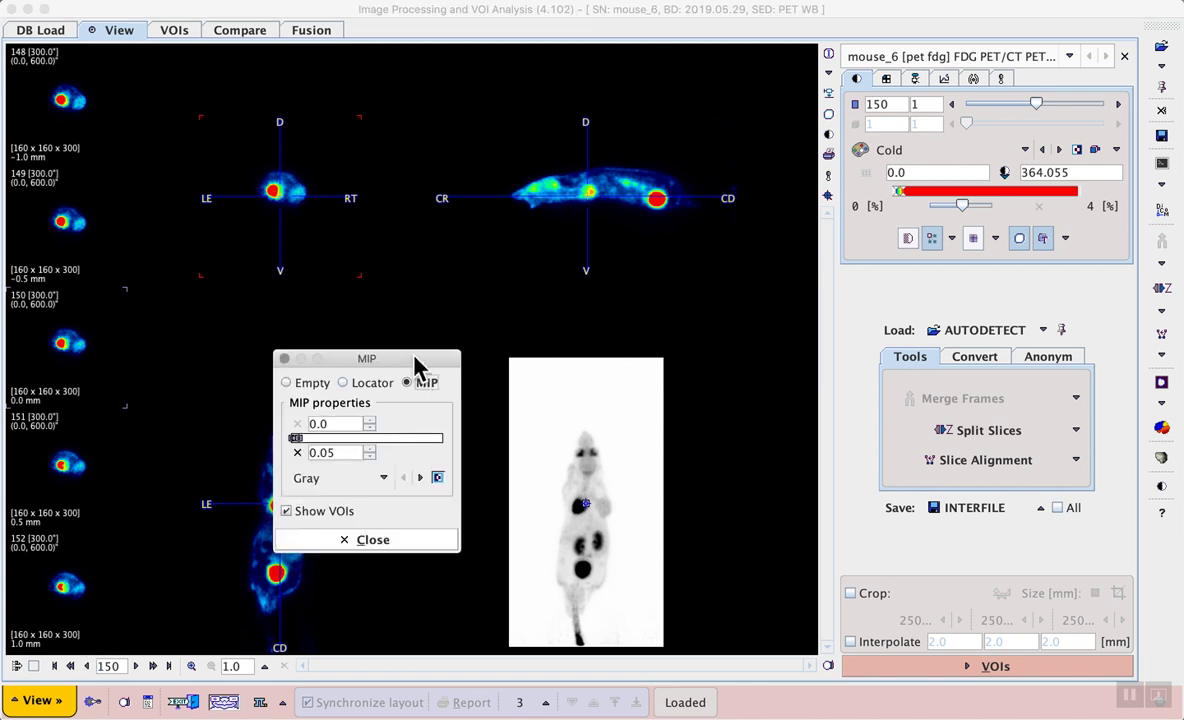
left_click_drag(416, 363, 388, 391)
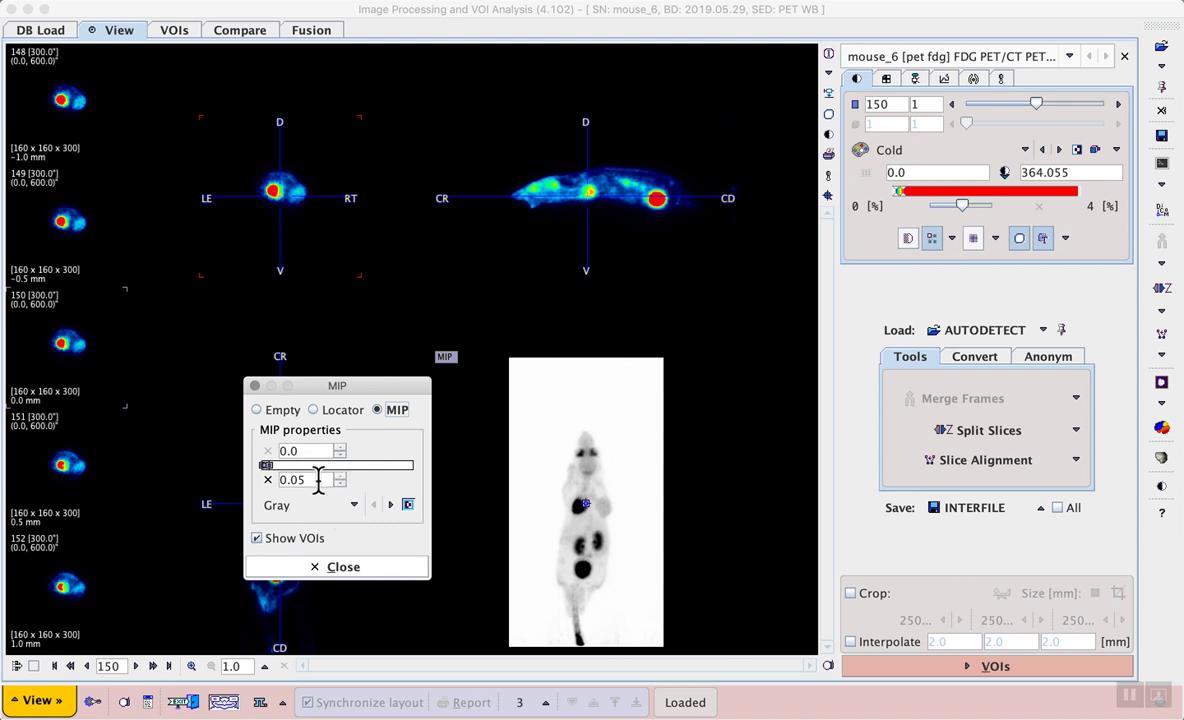
left_click(368, 566)
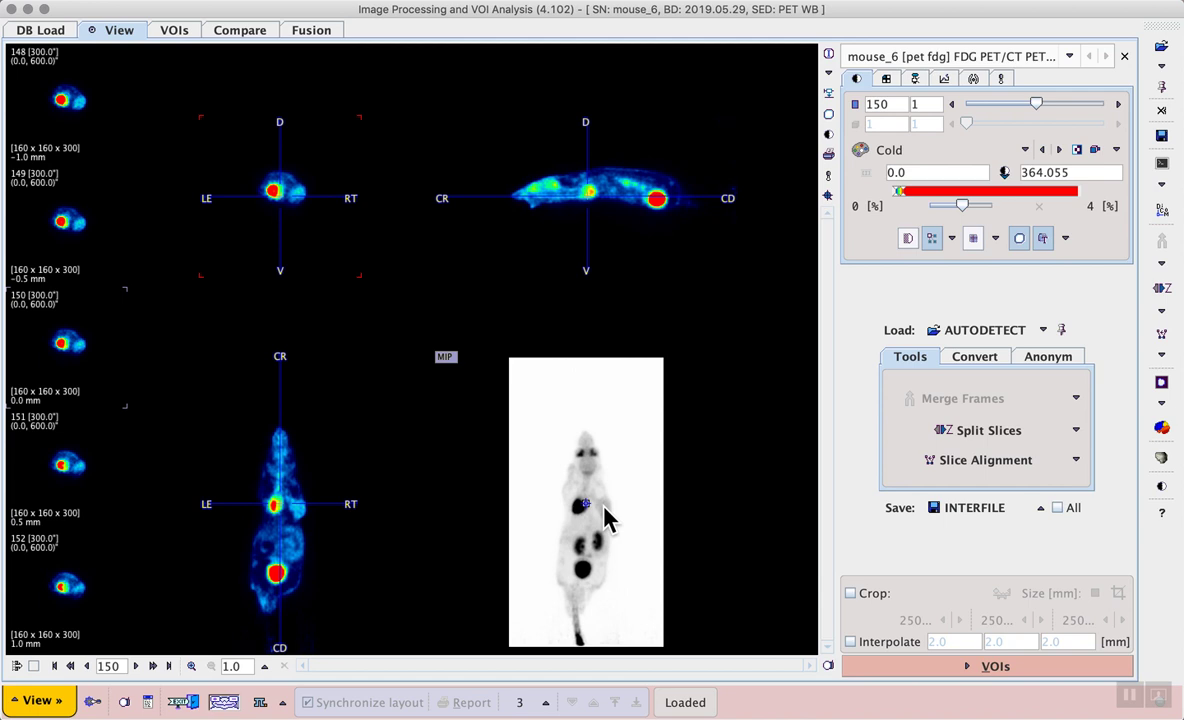
Try SUV Image Calculation, dismiss the kBq/cc units warning, and open Series Information.
left_click(829, 176)
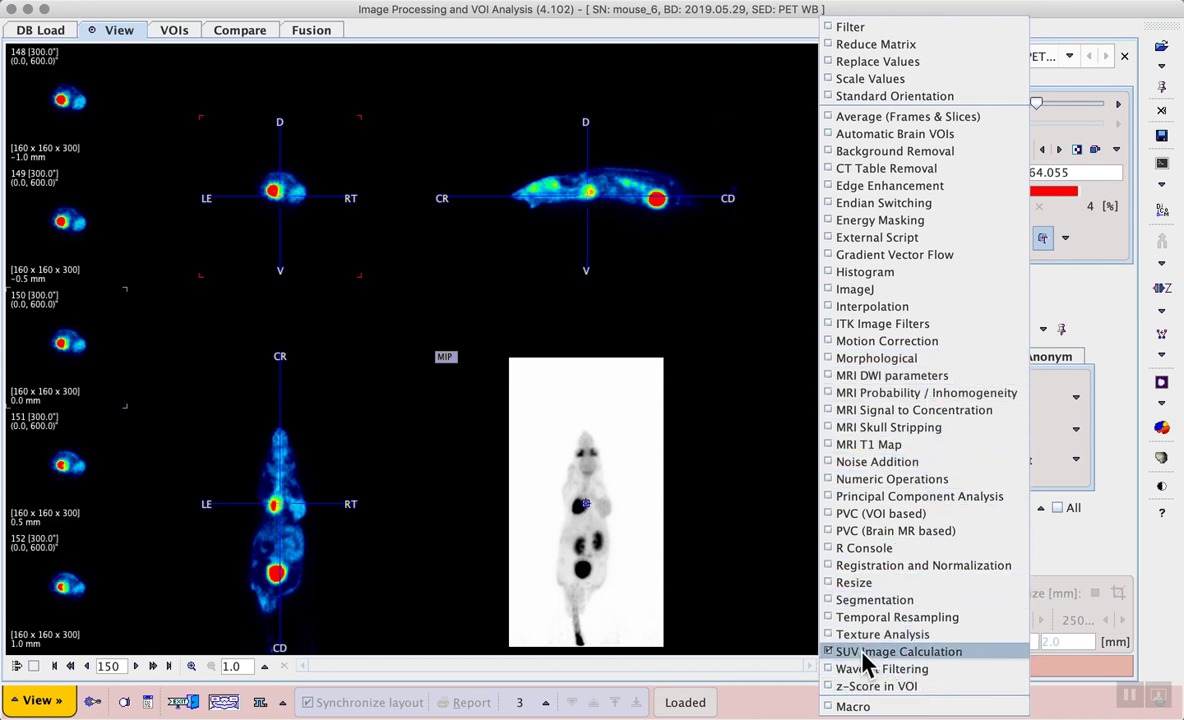
left_click(978, 652)
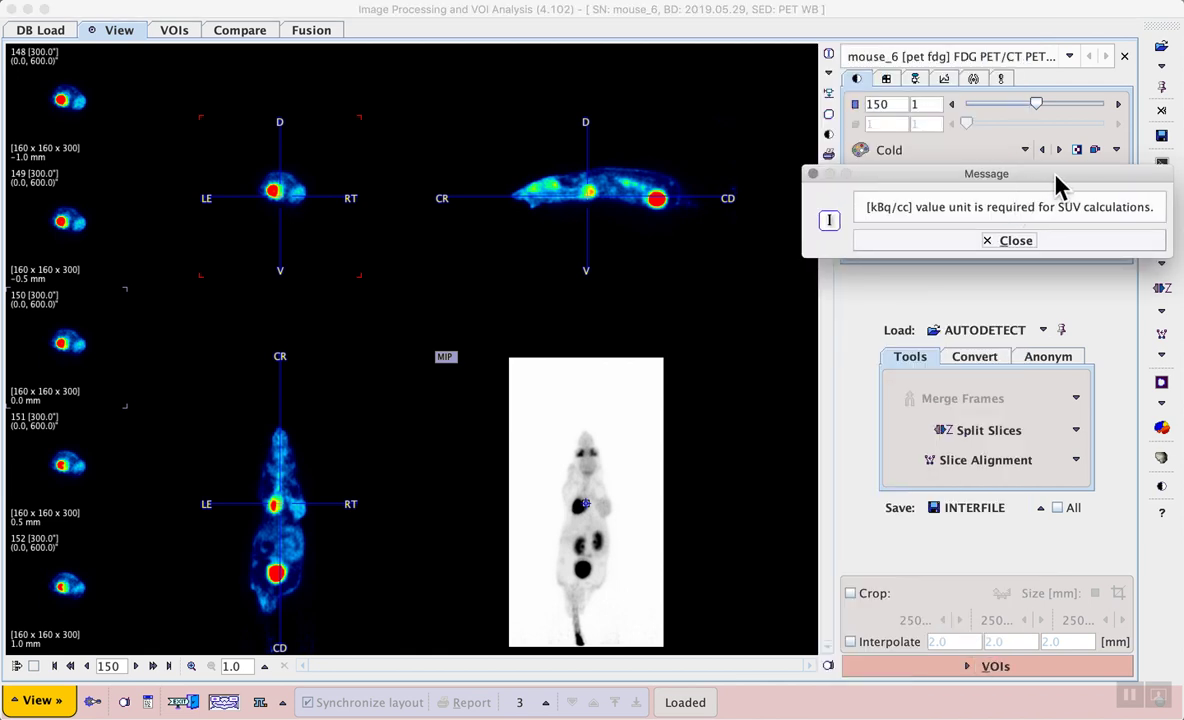
left_click_drag(1064, 181, 710, 288)
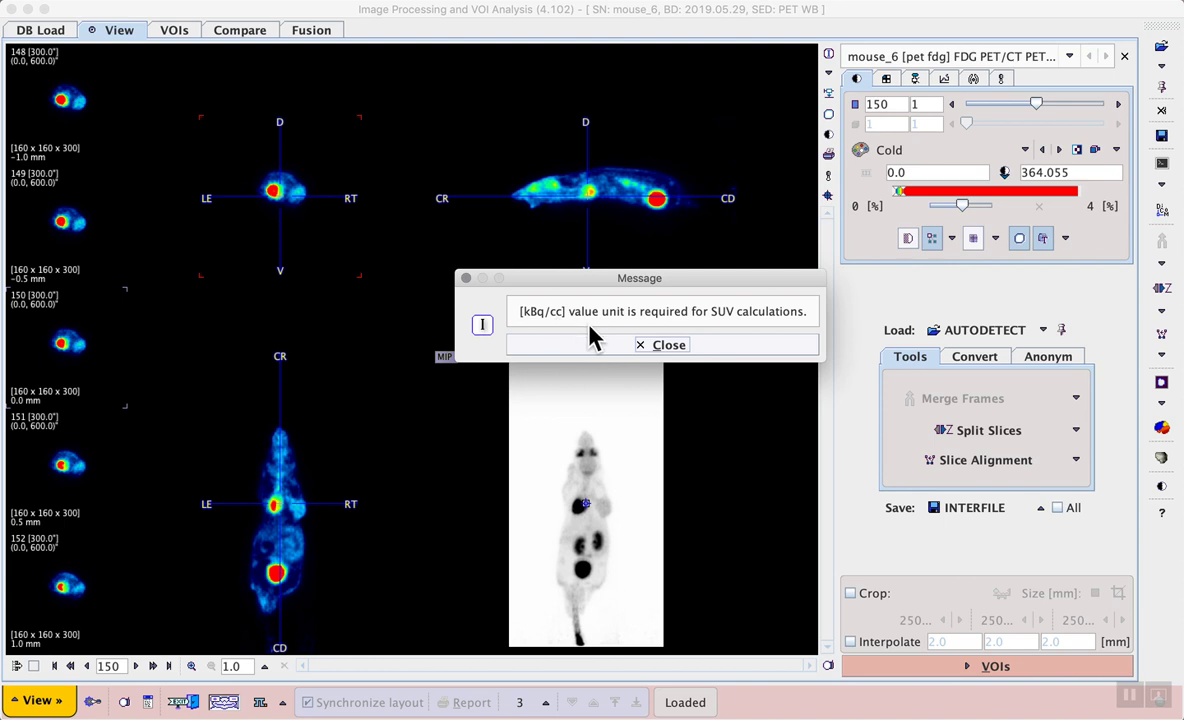
left_click(708, 348)
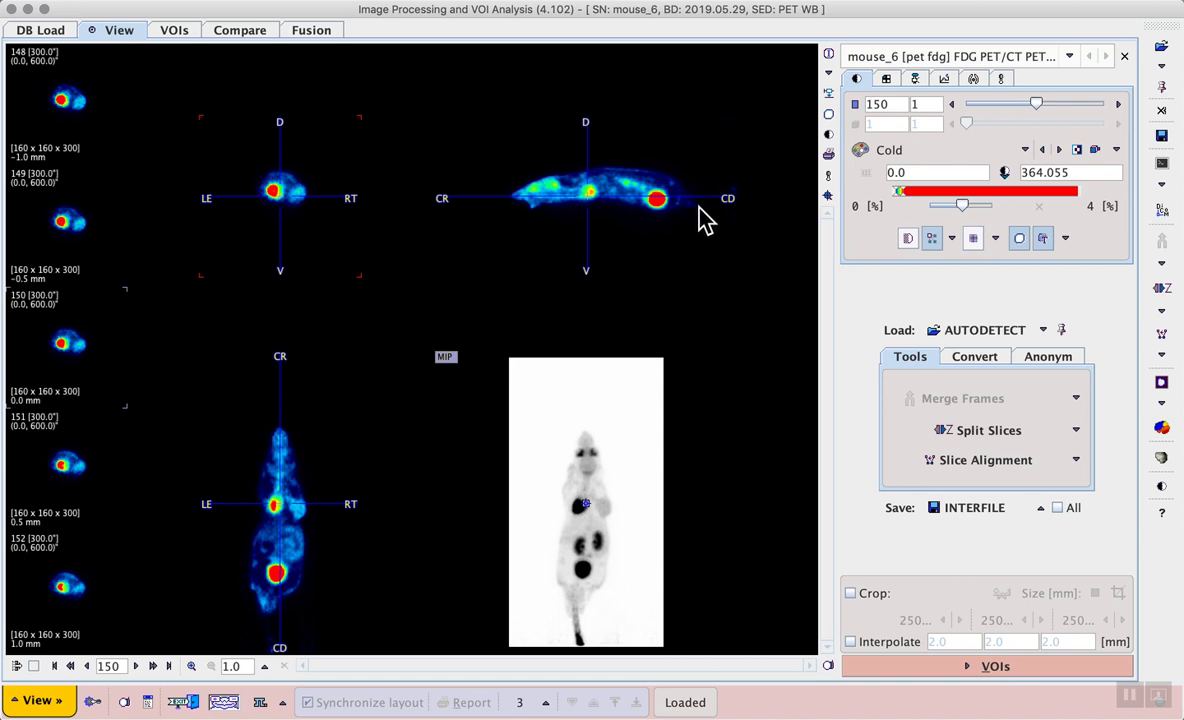
left_click(837, 56)
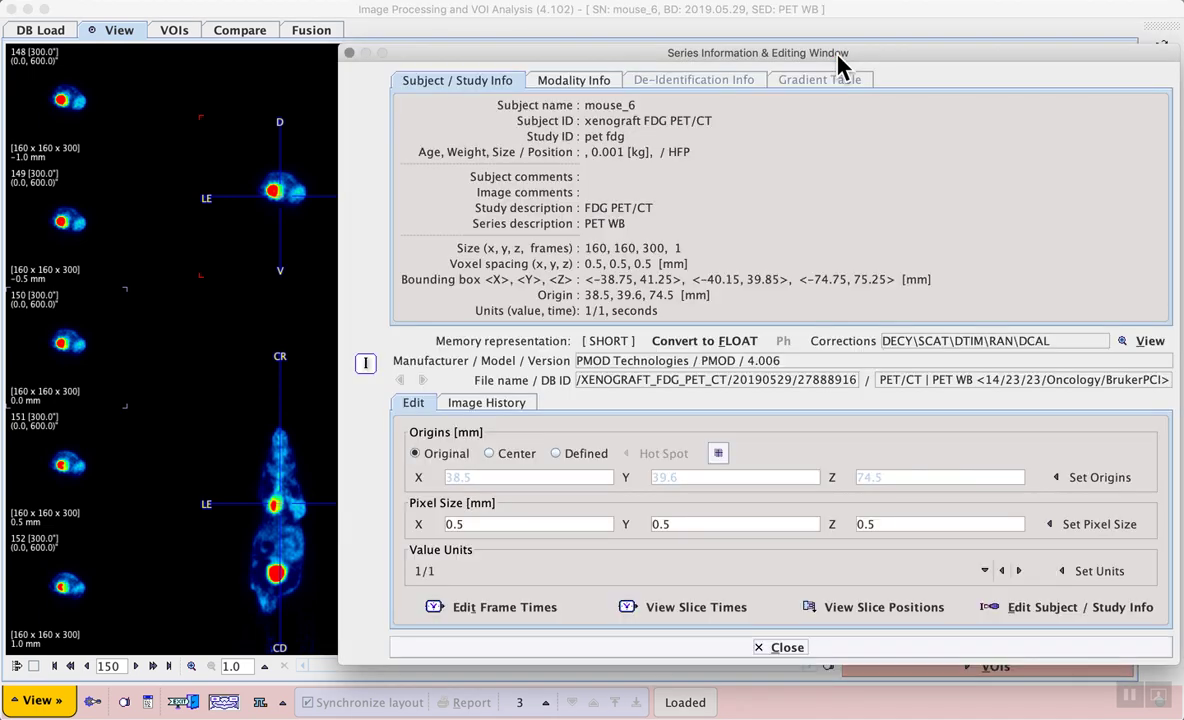
Change the mouse_6 series value units from 1/1 to kBq/cc and confirm.
left_click_drag(866, 55, 828, 38)
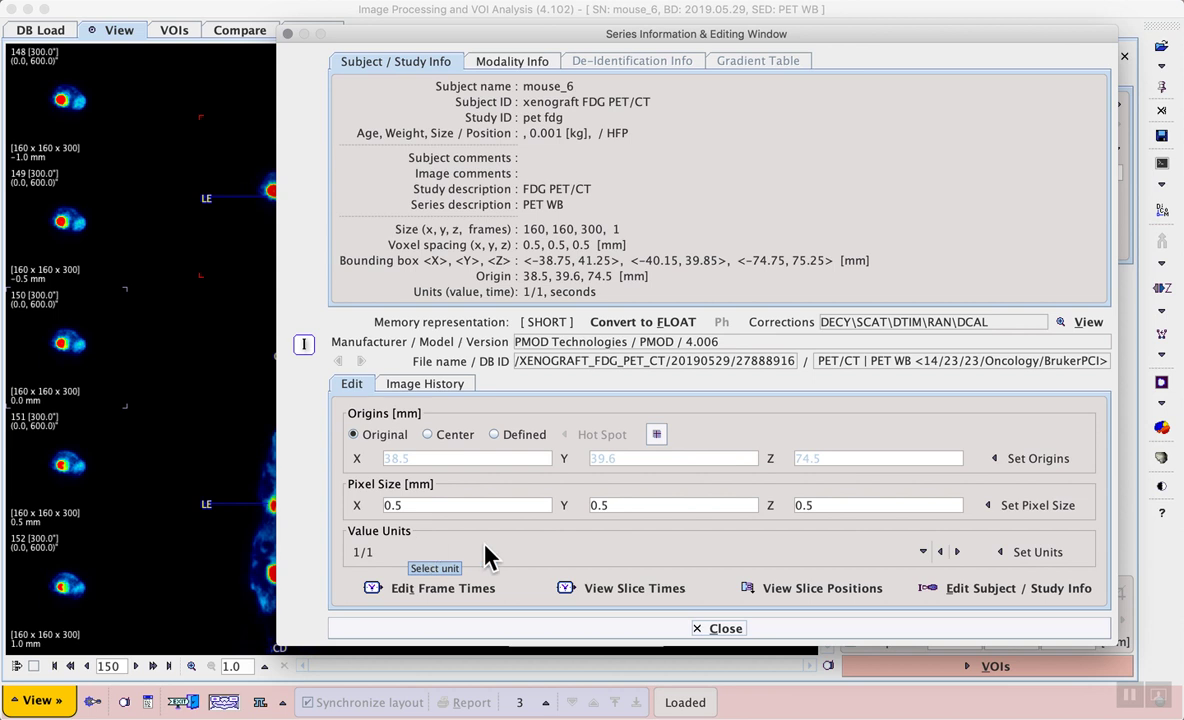
left_click(924, 552)
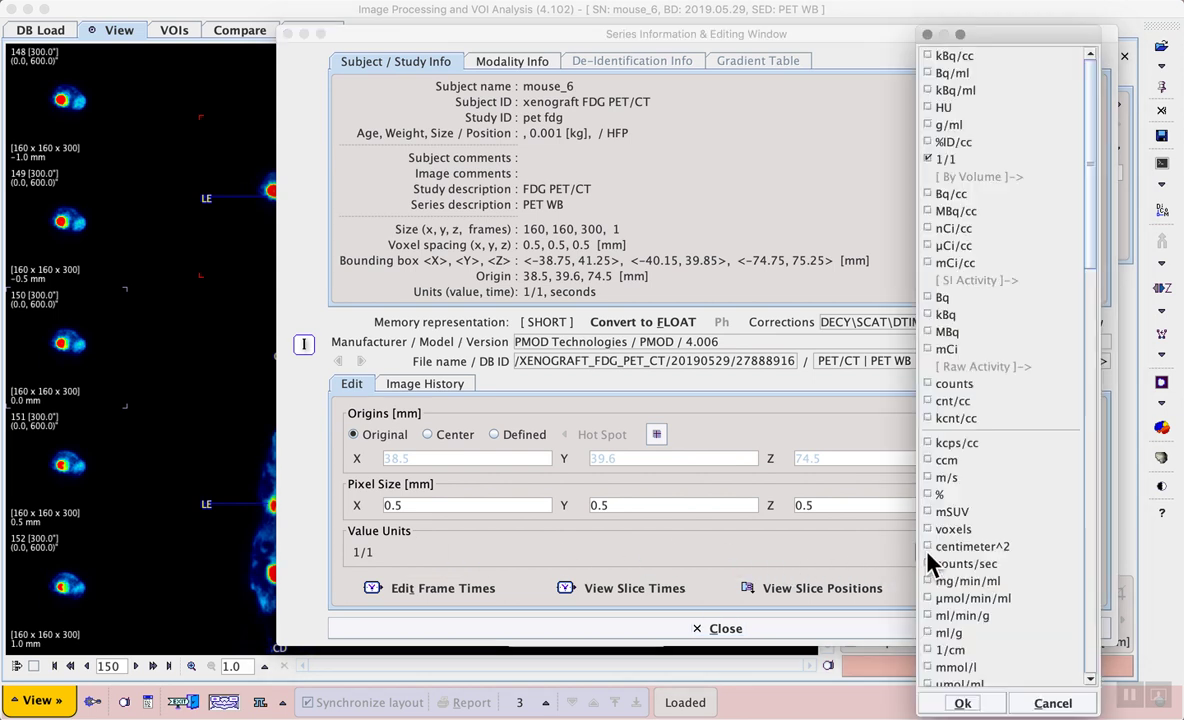
left_click(979, 58)
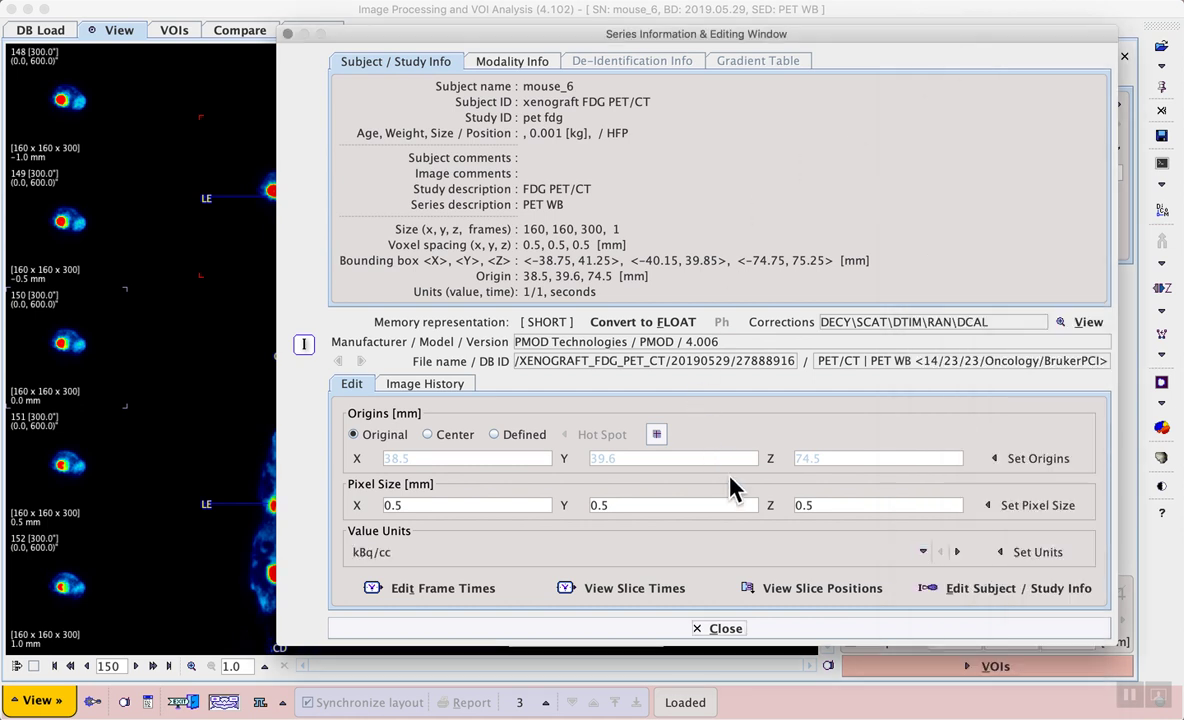
left_click(1024, 552)
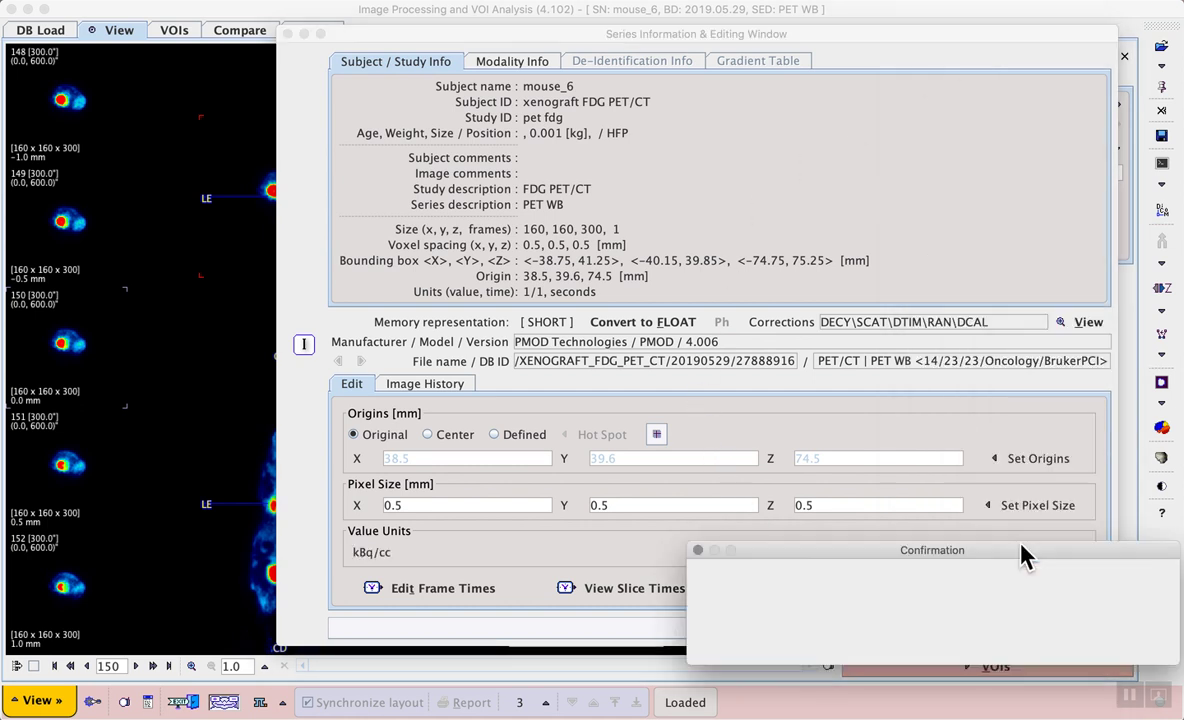
left_click_drag(1022, 556, 955, 507)
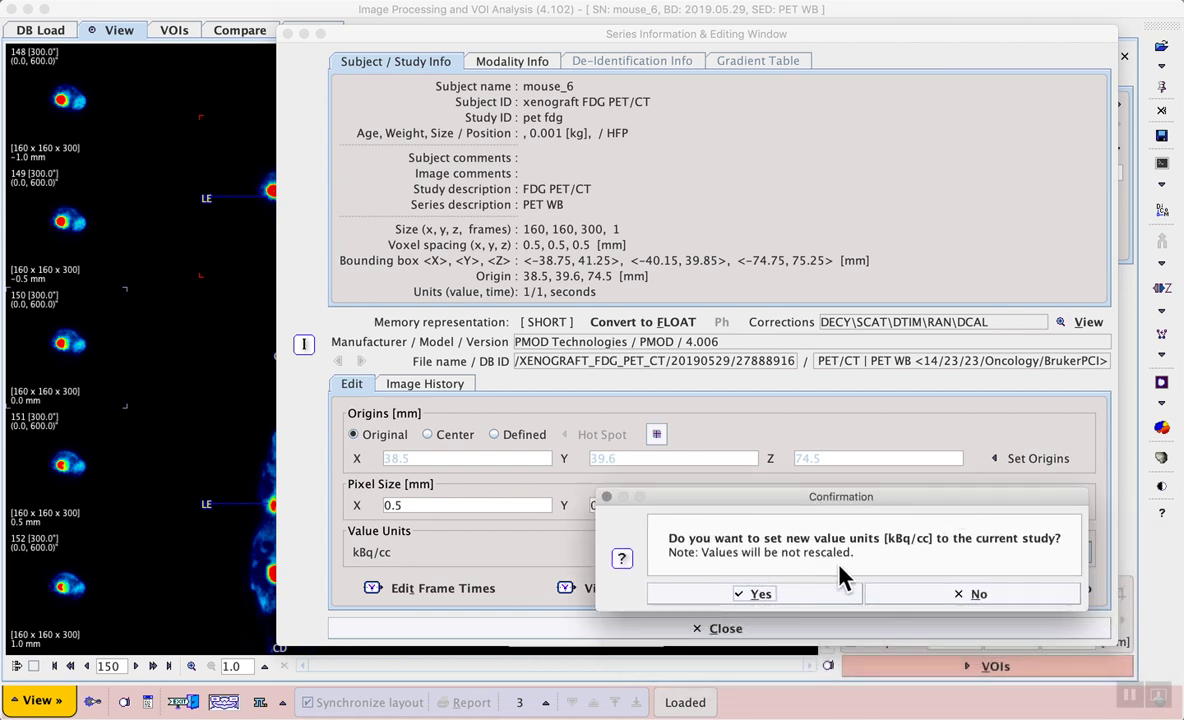
left_click(809, 600)
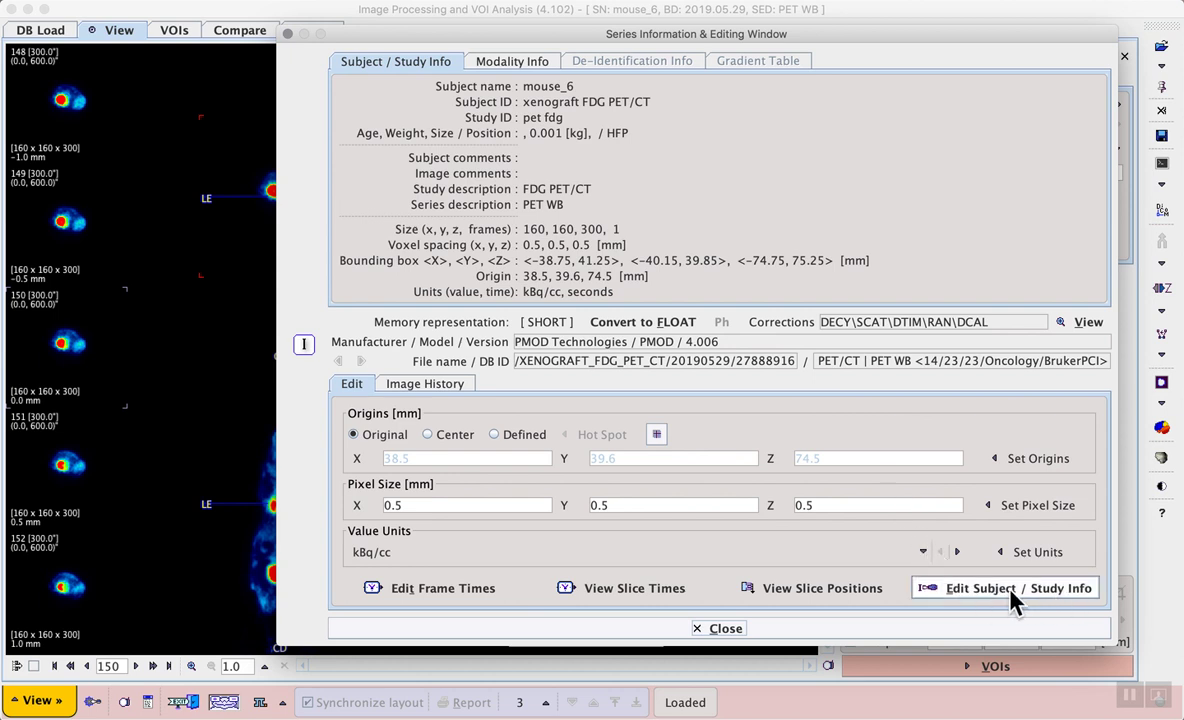
Show the SUV parameters in Subject and Study Information (18F FDG, 3.441 MBq, 0.001 kg).
left_click(1043, 590)
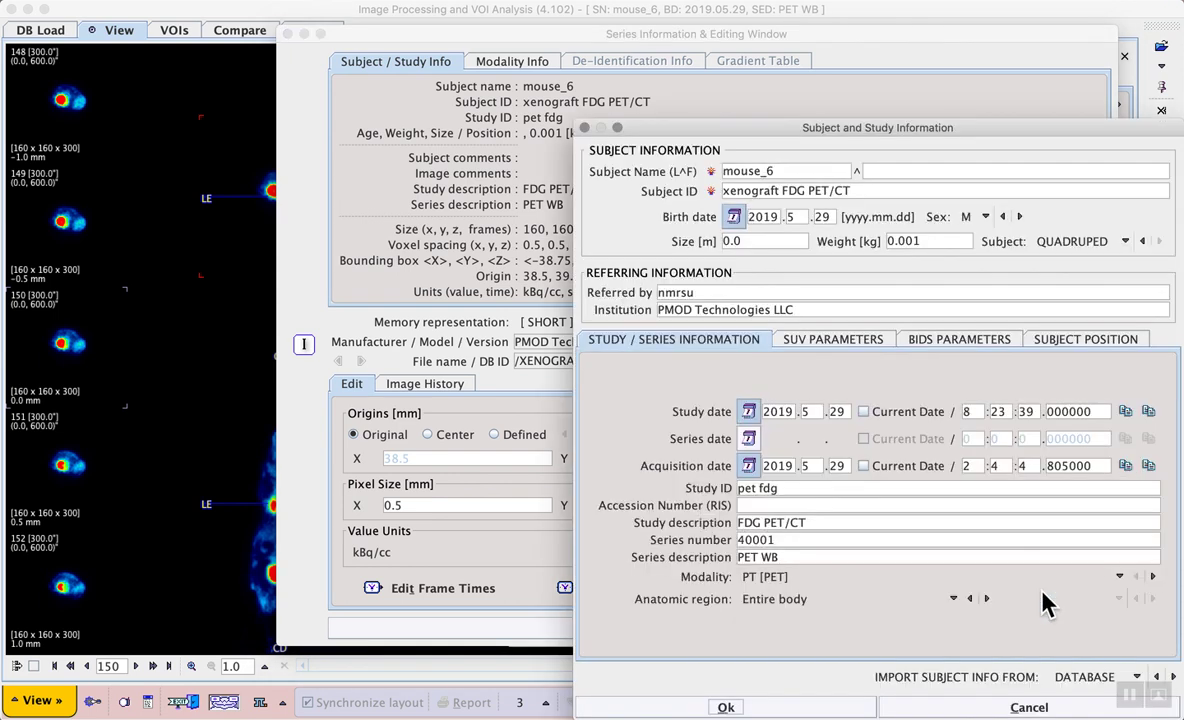
left_click_drag(997, 140, 899, 85)
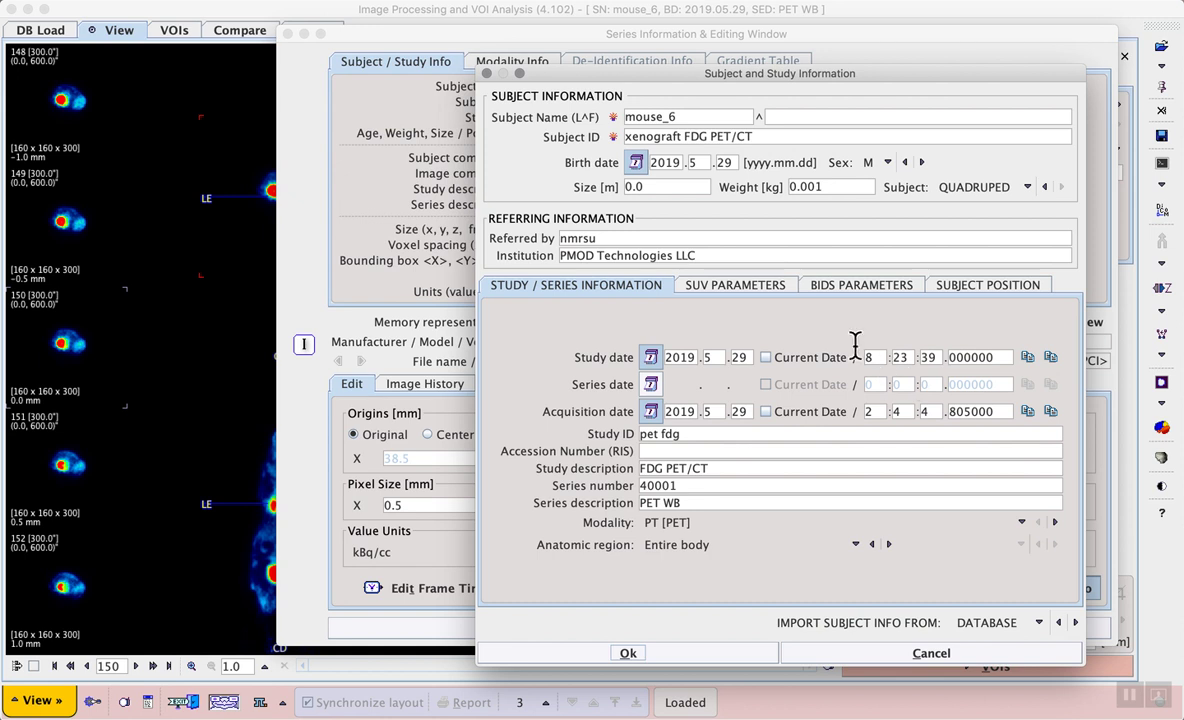
left_click(748, 285)
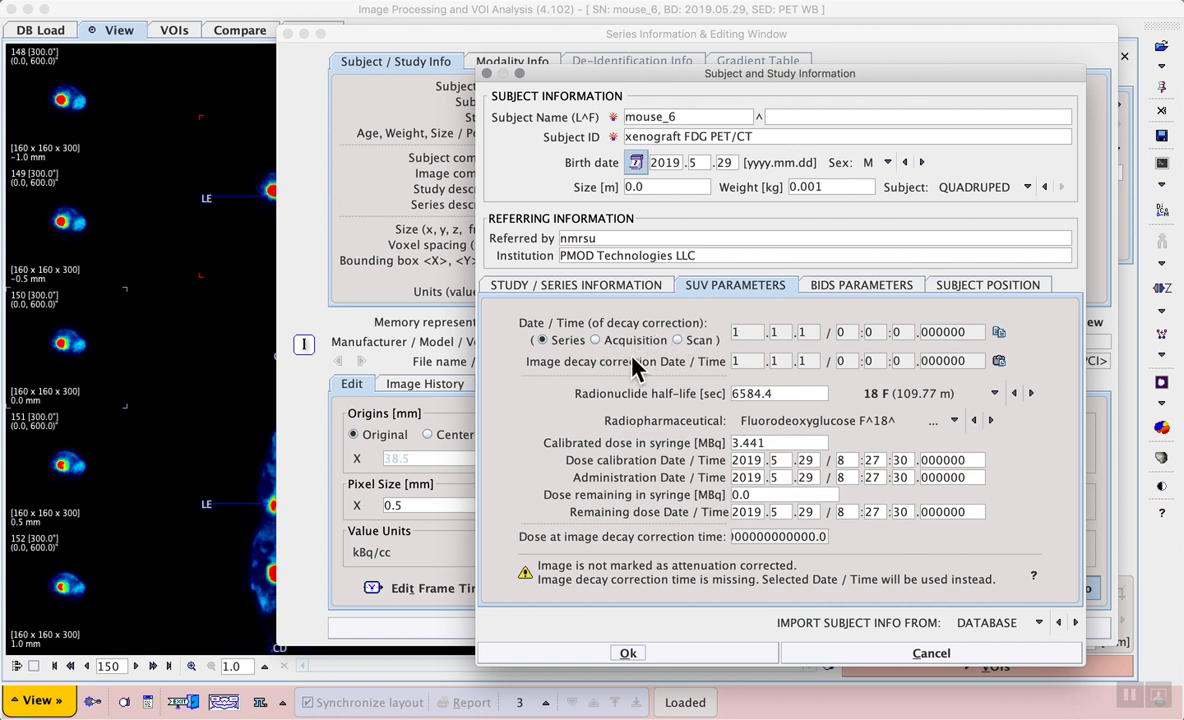
Choose the scan time as the reference for image decay correction.
left_click(597, 340)
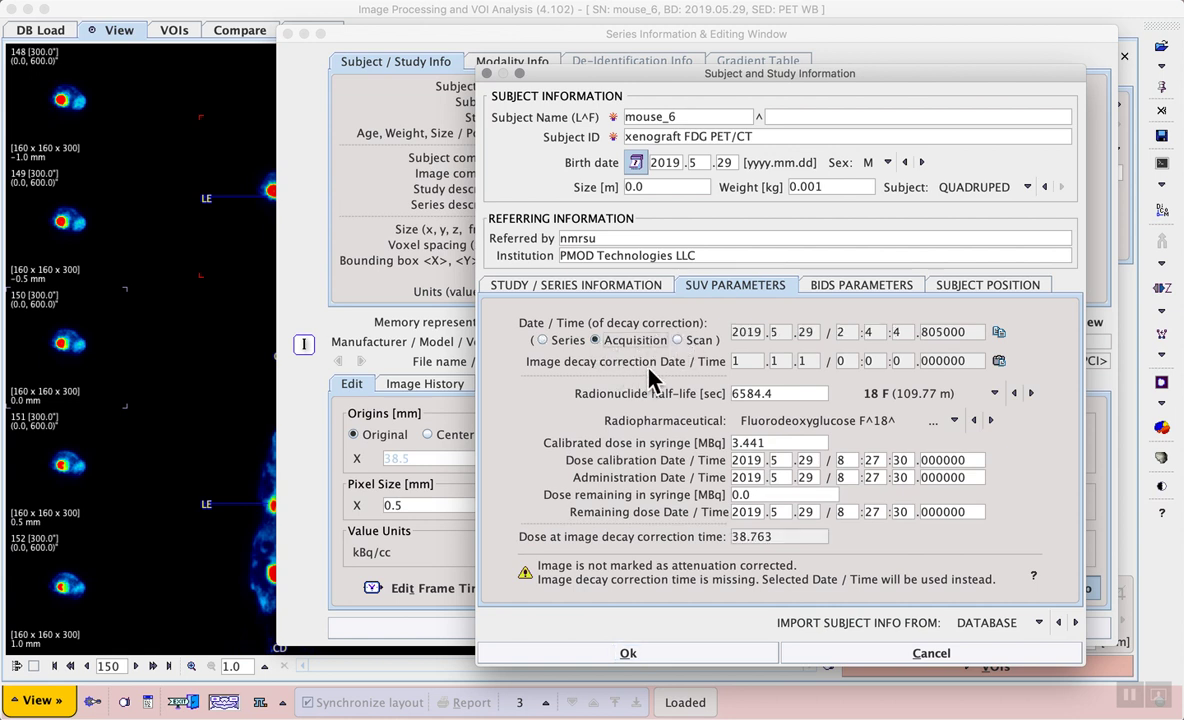
left_click(681, 341)
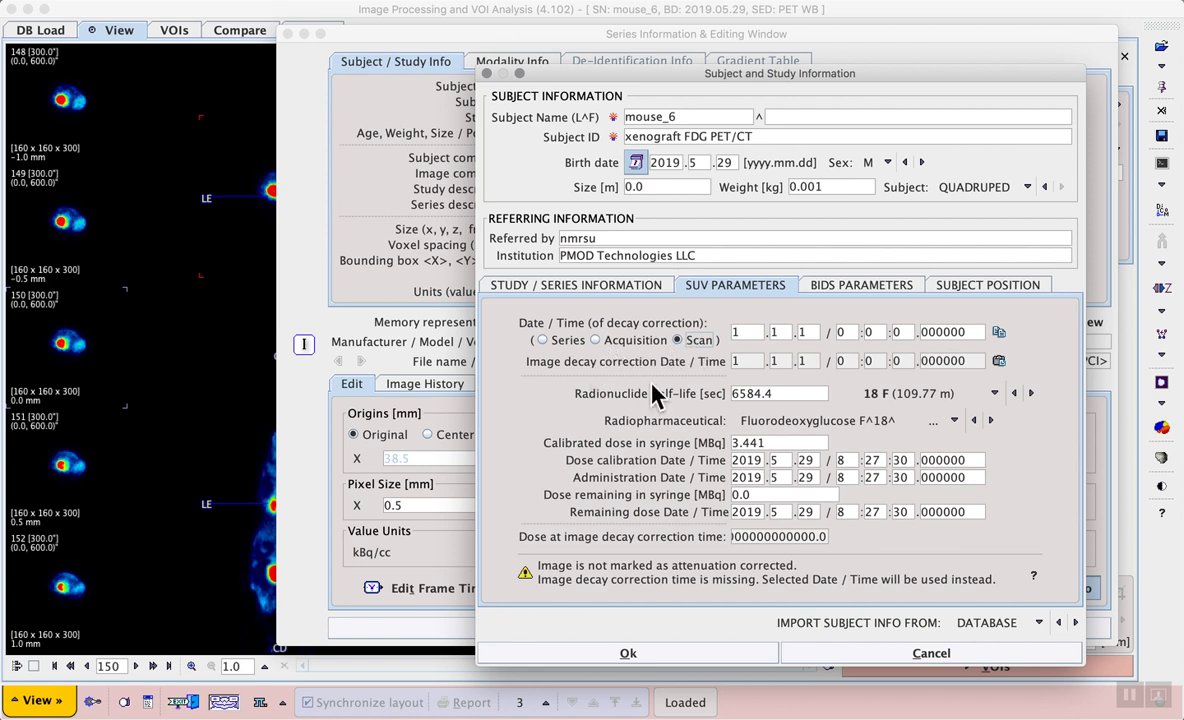
left_click(542, 340)
left_click(598, 340)
left_click(684, 341)
Set the image decay correction date/time to the scan time 2019.5.29 8:23:39.
double_click(740, 331)
type("2019")
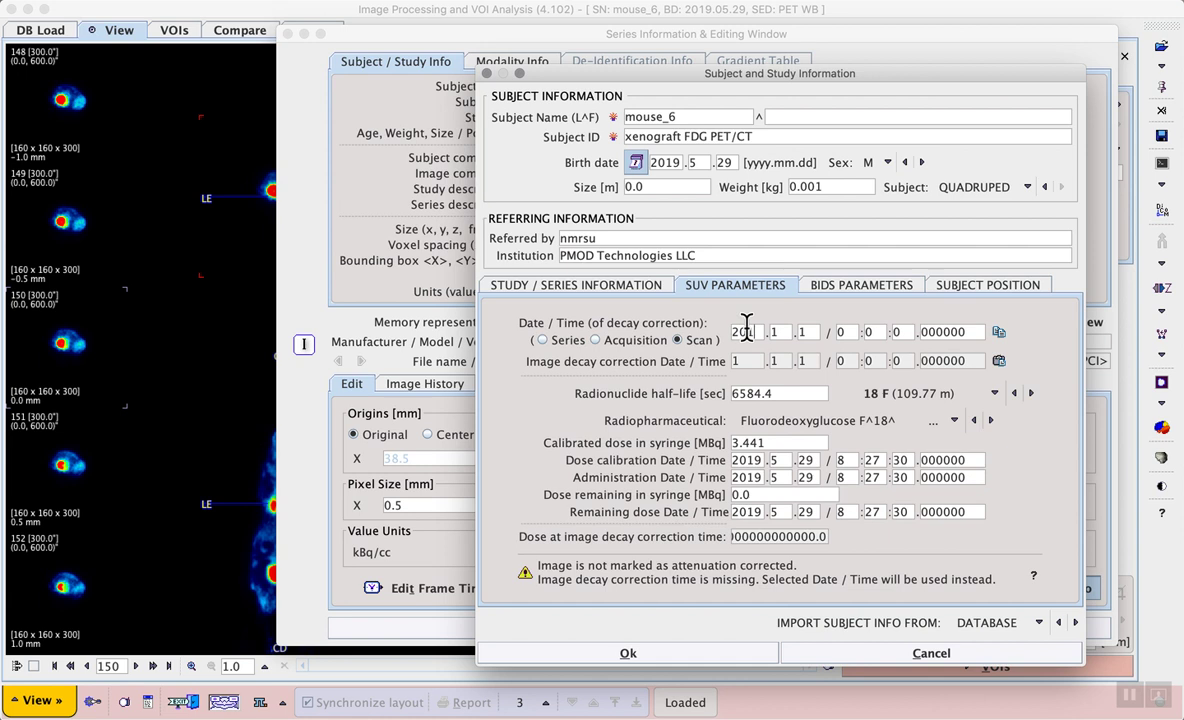
key("Tab")
type("5")
key("Tab")
type("29")
key("Tab")
type("8")
key("Tab")
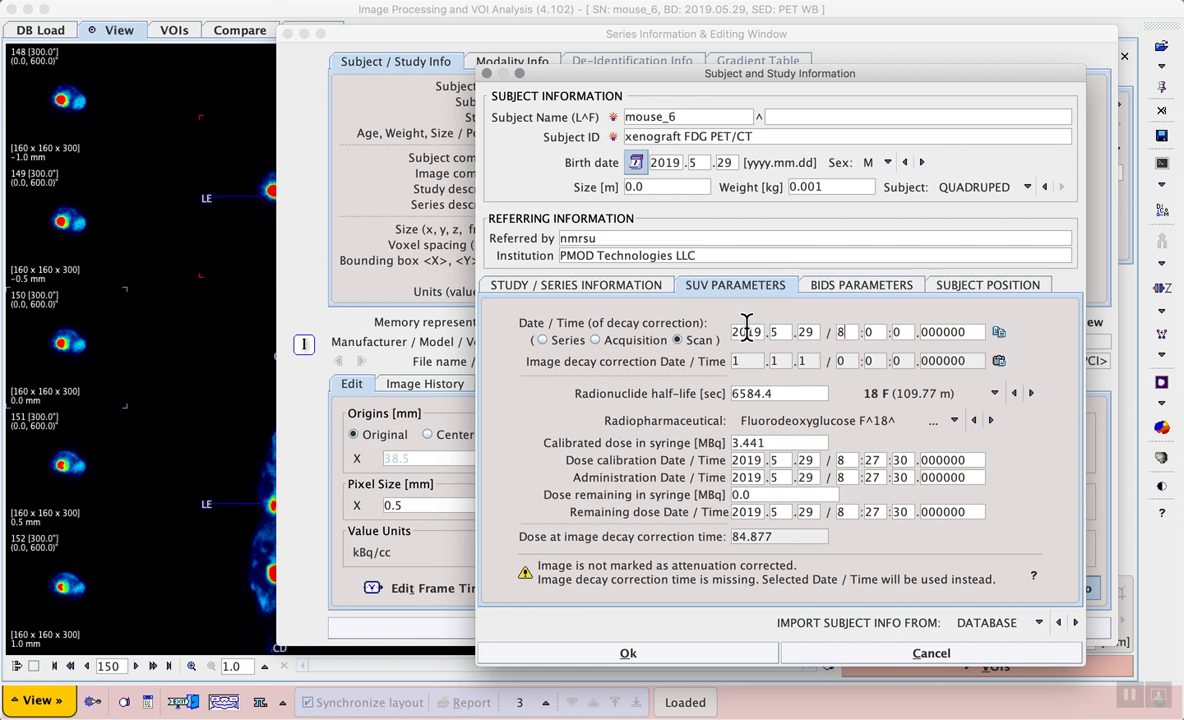
type("23")
key("Tab")
type("39")
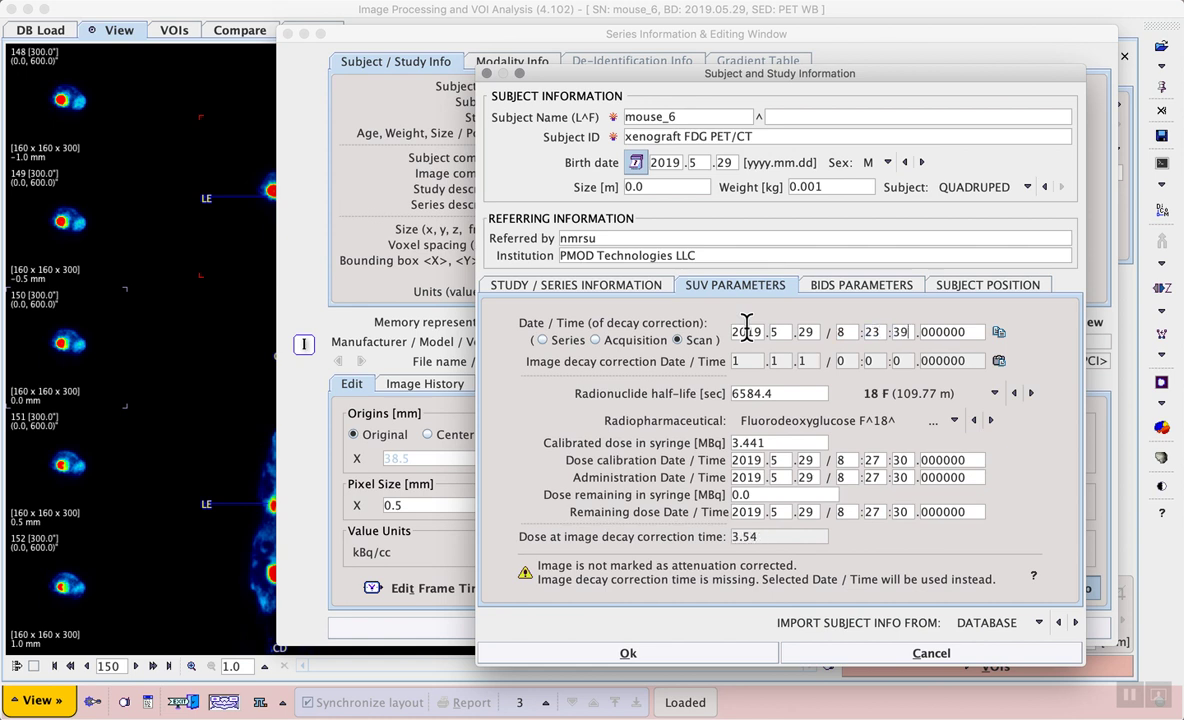
left_click(998, 364)
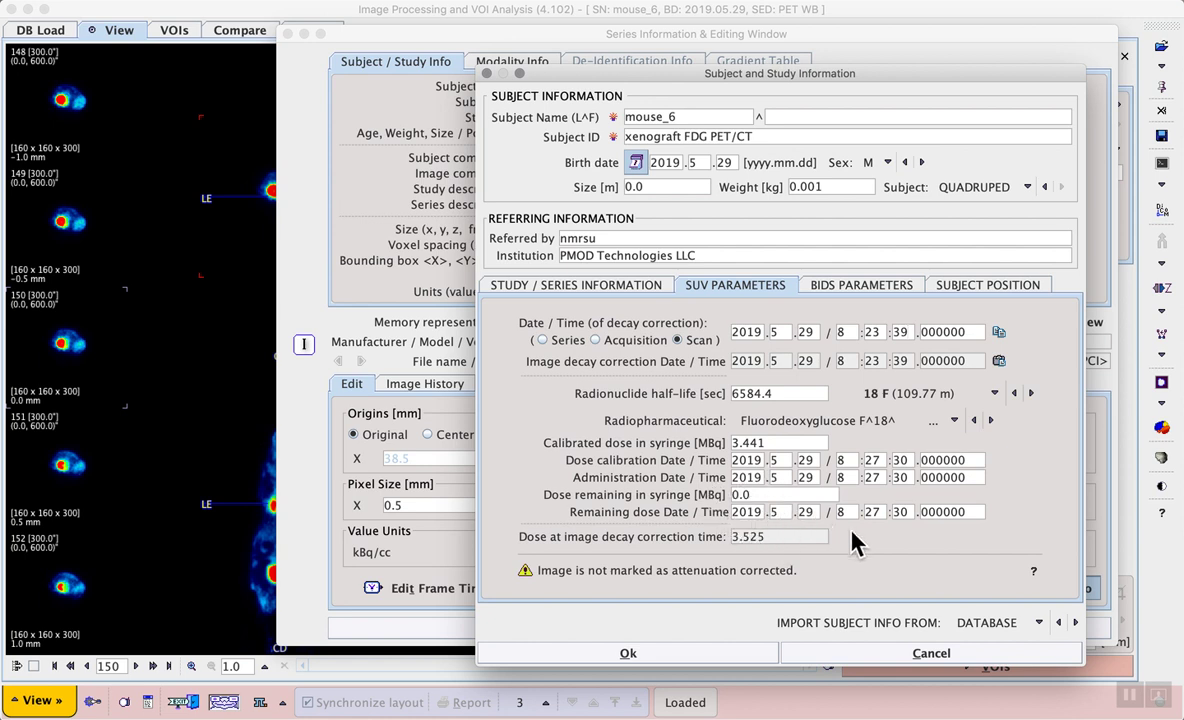
Save the study information despite the missing series date and close Series Information.
left_click(704, 652)
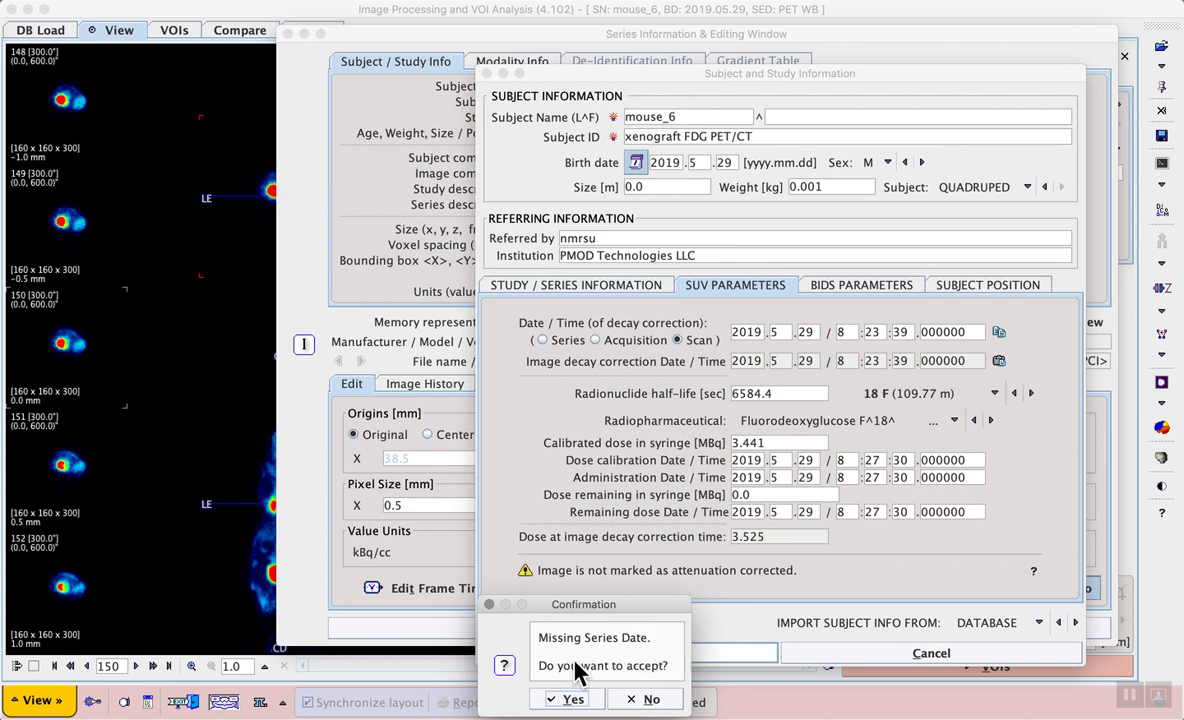
left_click(574, 702)
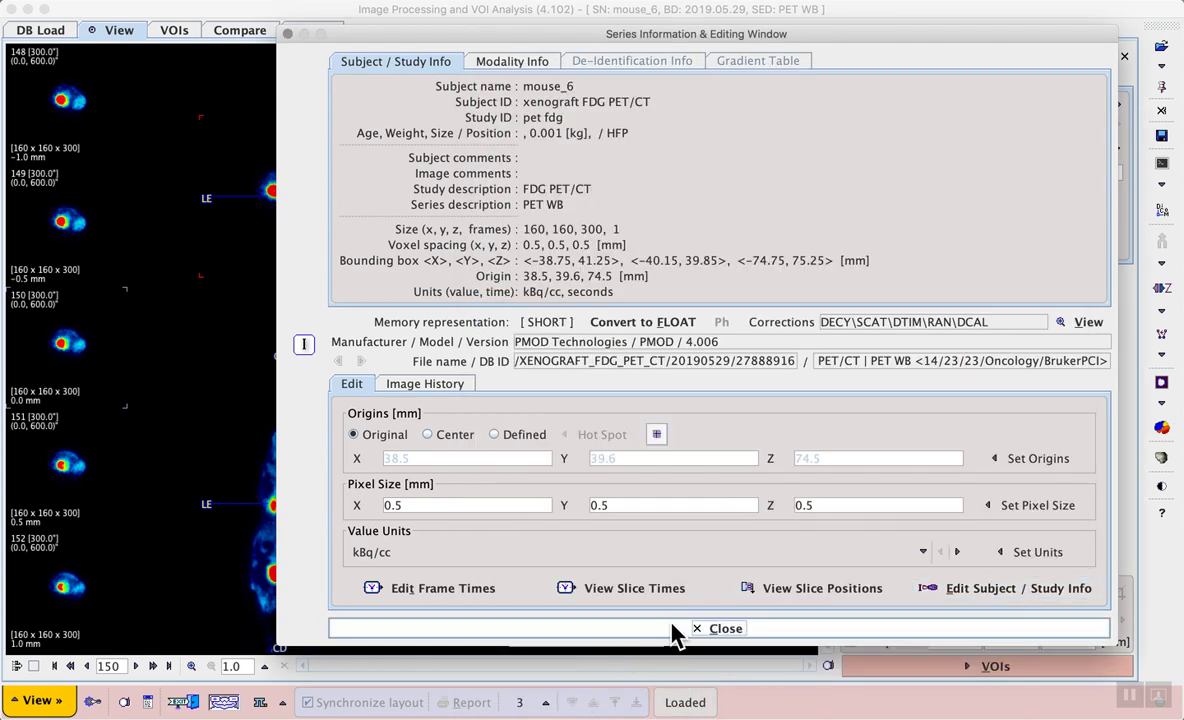
left_click(676, 632)
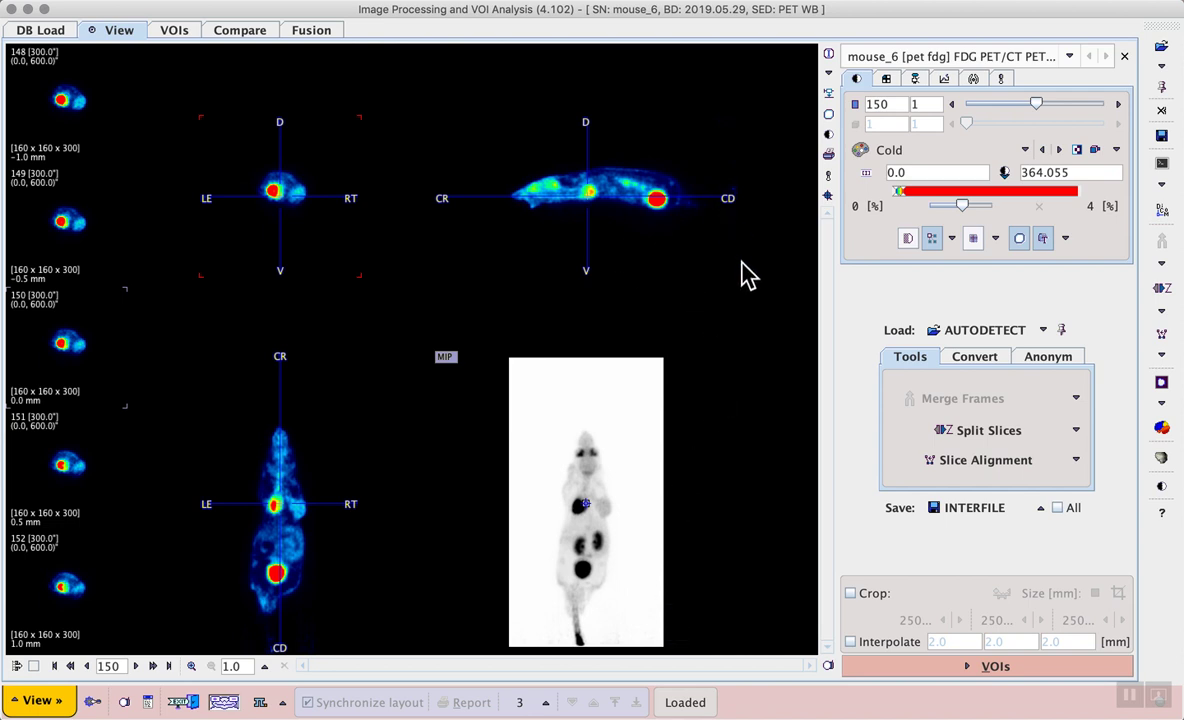
Set up SUV Image Calculation with 0.025 kg subject weight and body-weight normalisation.
left_click(828, 175)
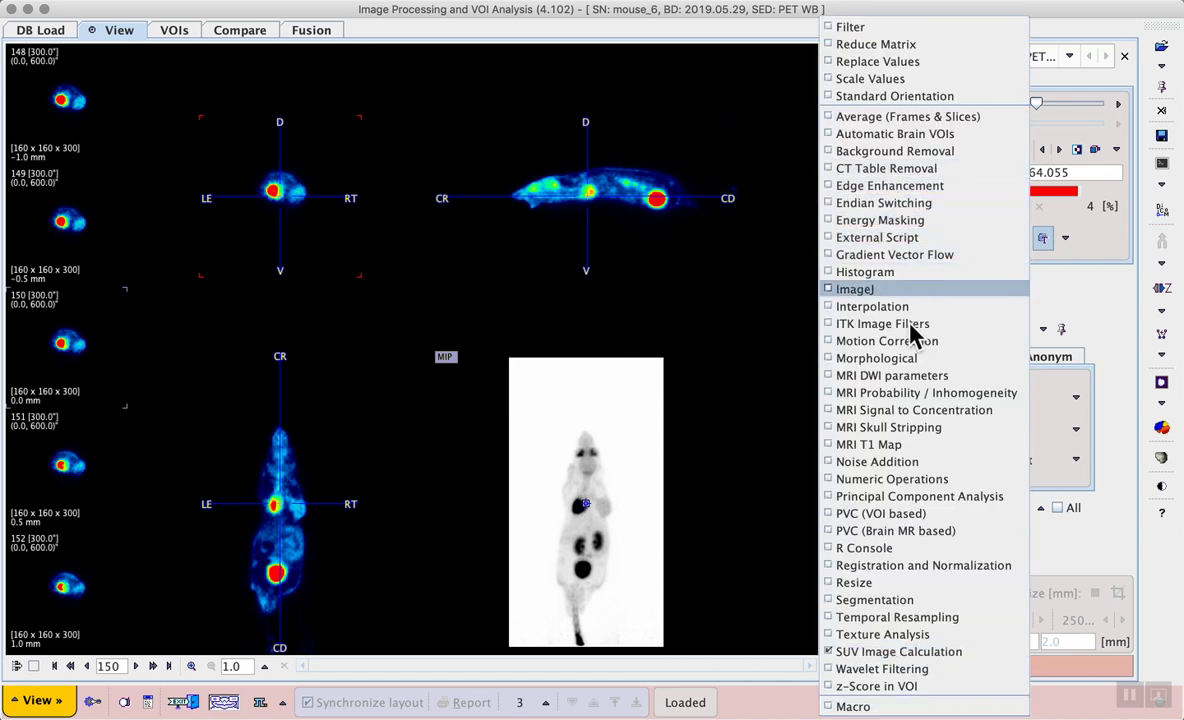
left_click(987, 655)
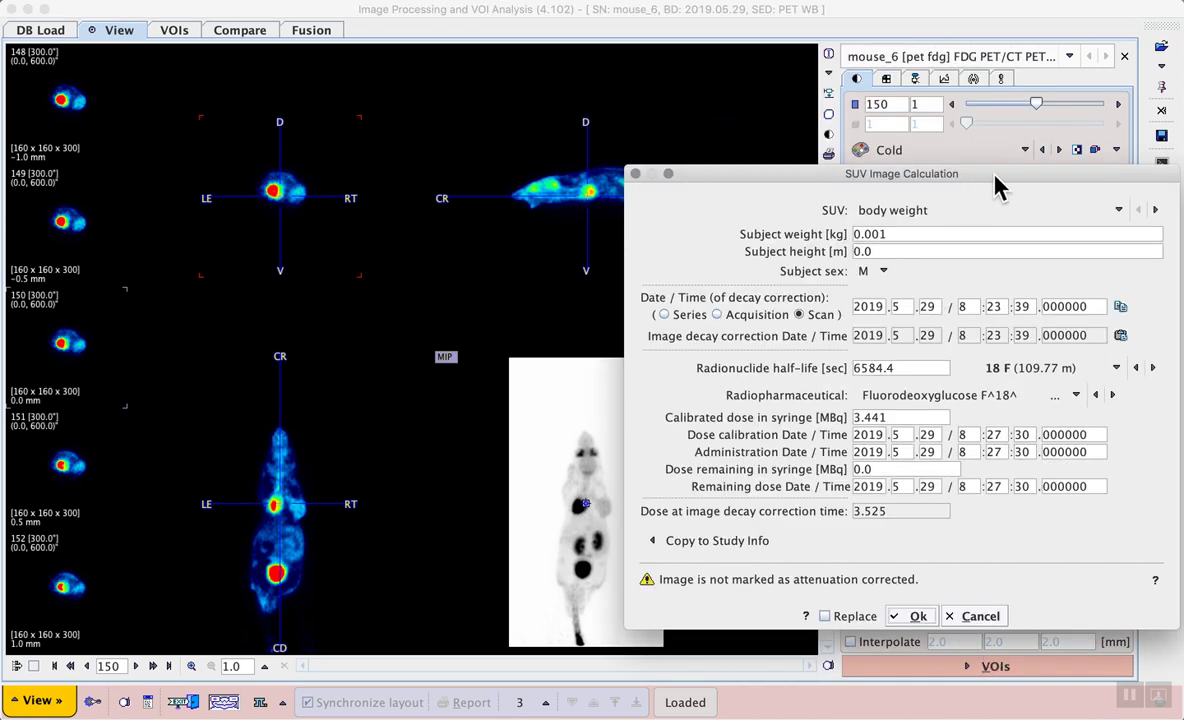
left_click_drag(1003, 179, 777, 129)
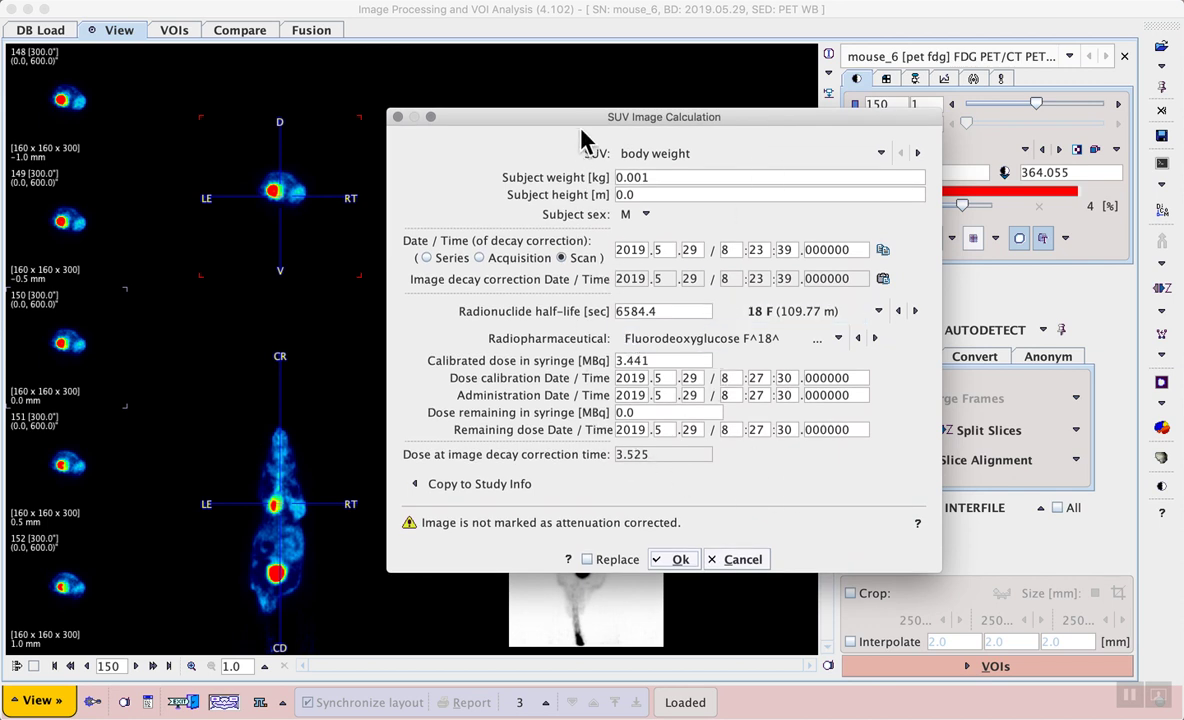
double_click(667, 177)
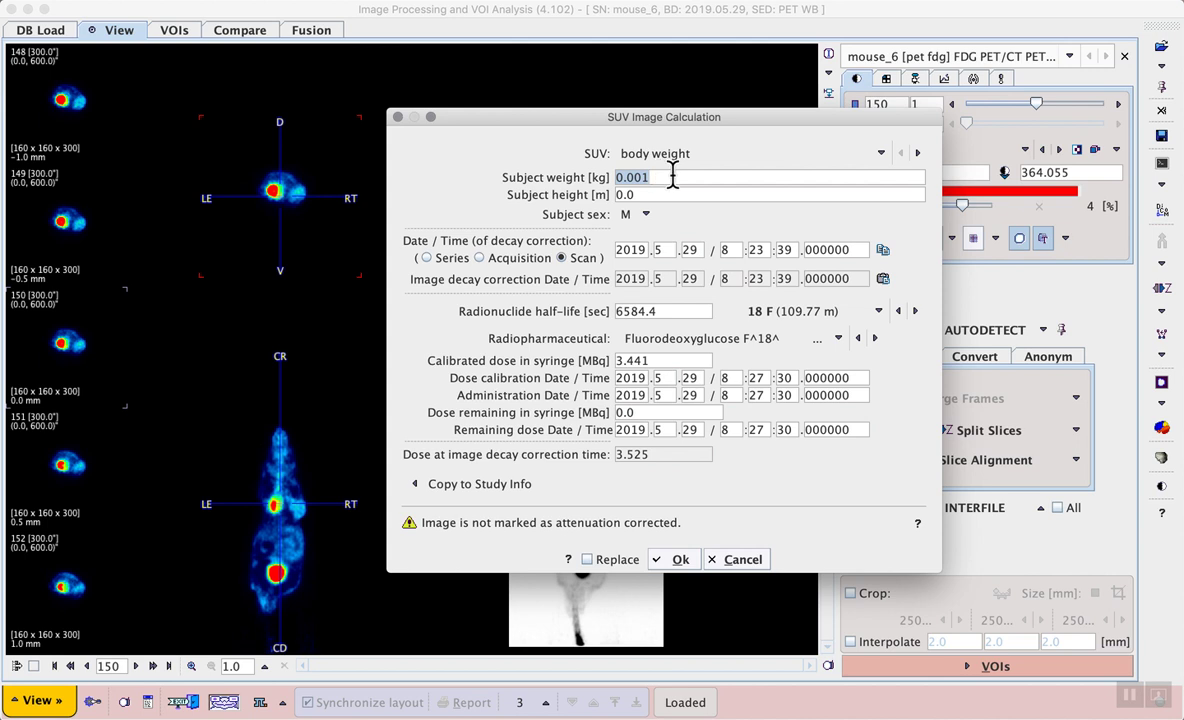
left_click(673, 177)
key("BackSpace")
key("BackSpace")
type("25")
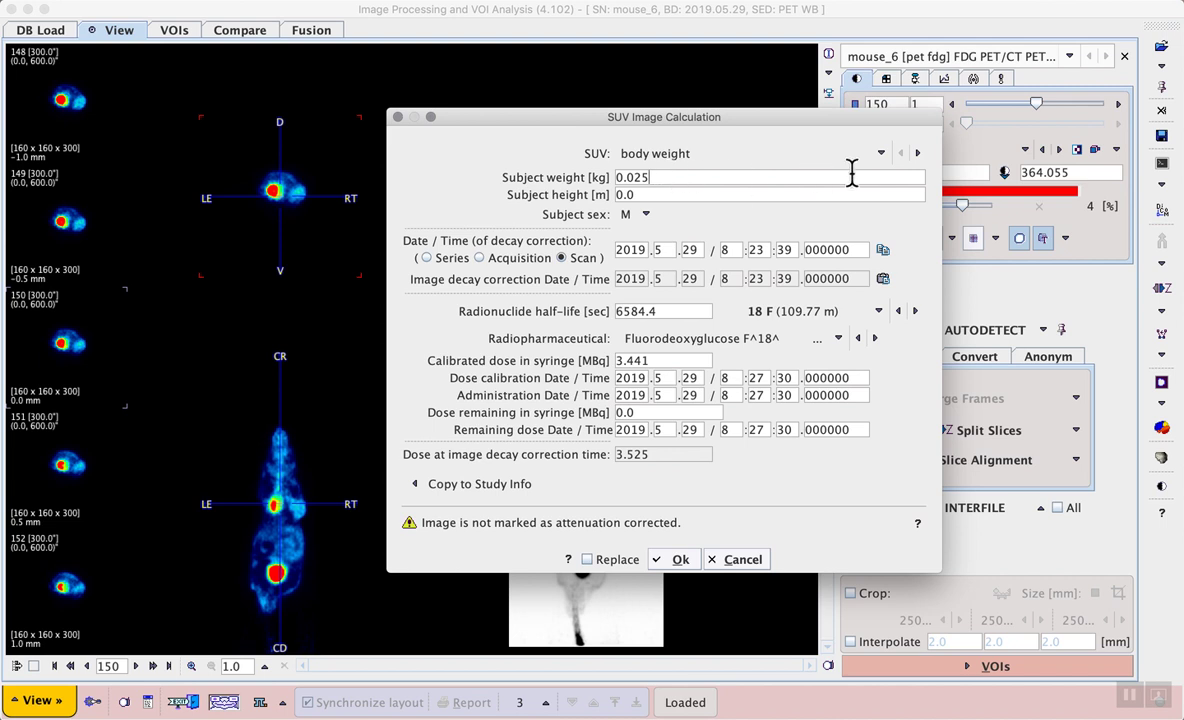
left_click(881, 153)
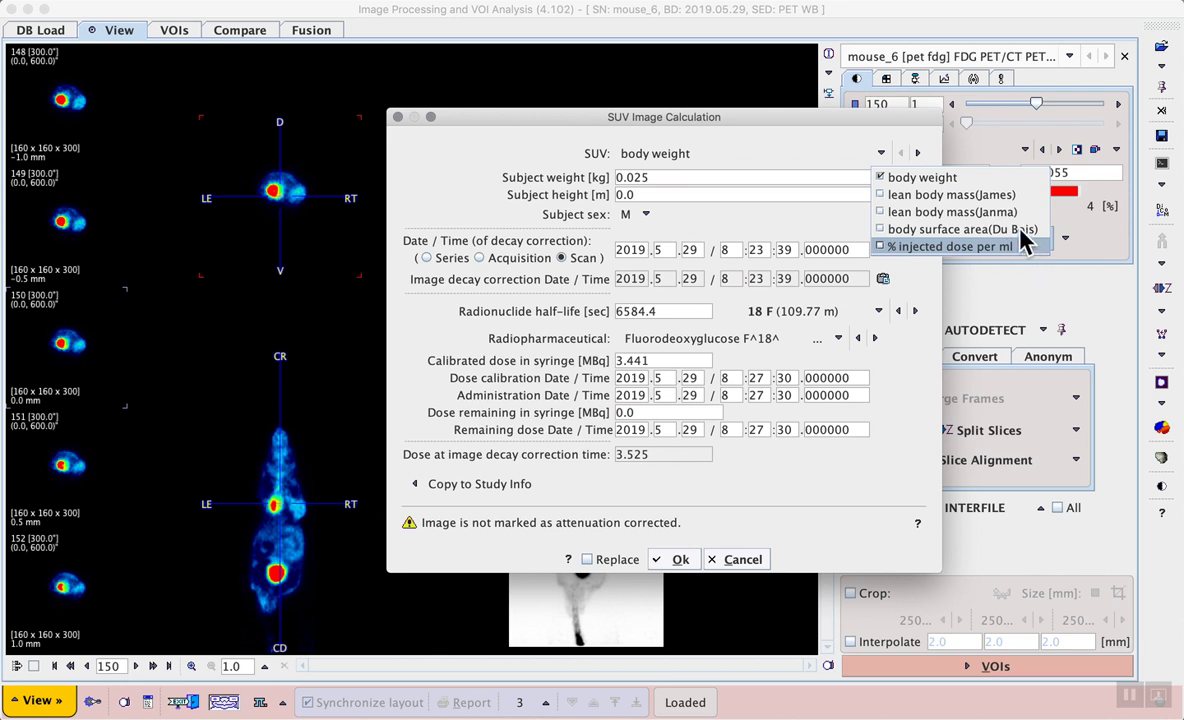
left_click(970, 180)
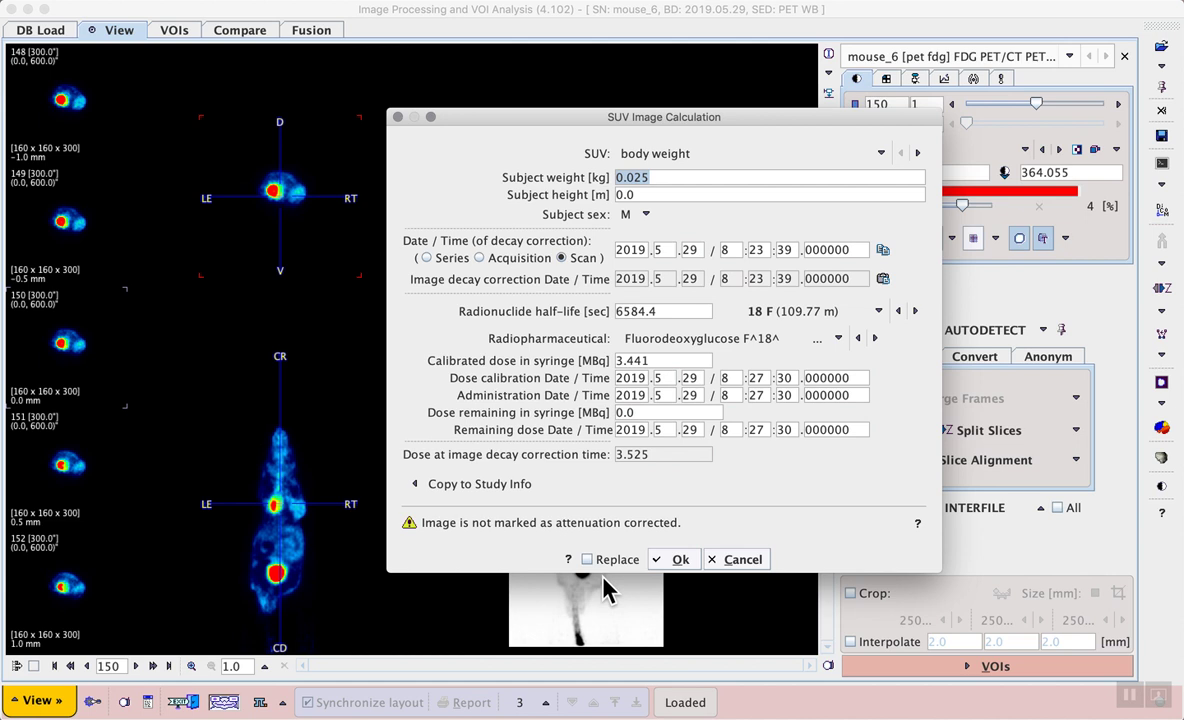
Run the SUV calculation to create the SUV_BM study and dismiss the Finished message.
left_click(674, 563)
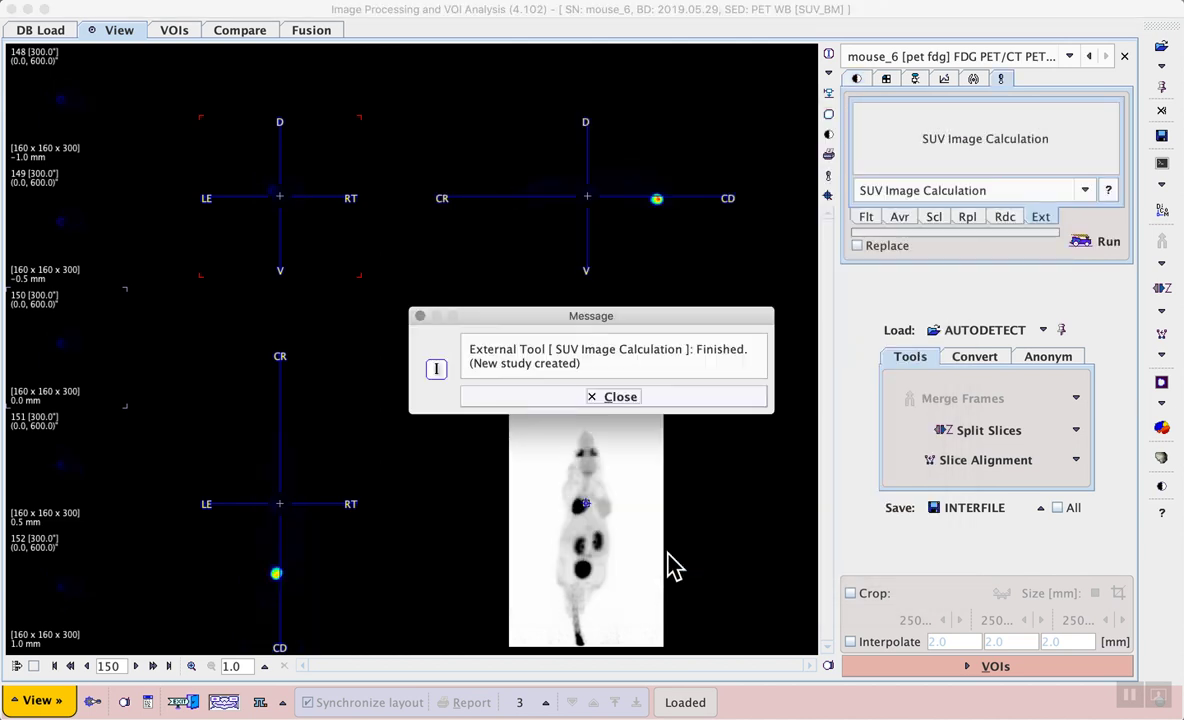
left_click(620, 397)
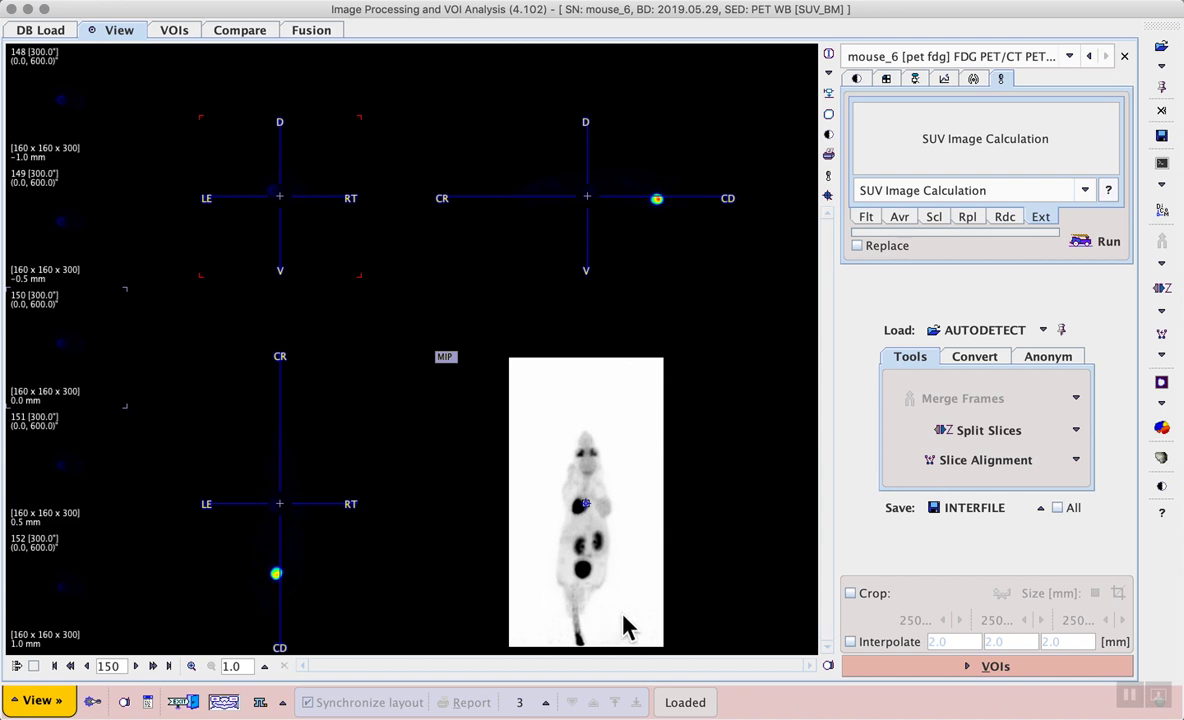
Set the SUV_BM colour scale to 0.0–5.0 and make the coronal view active.
left_click(857, 79)
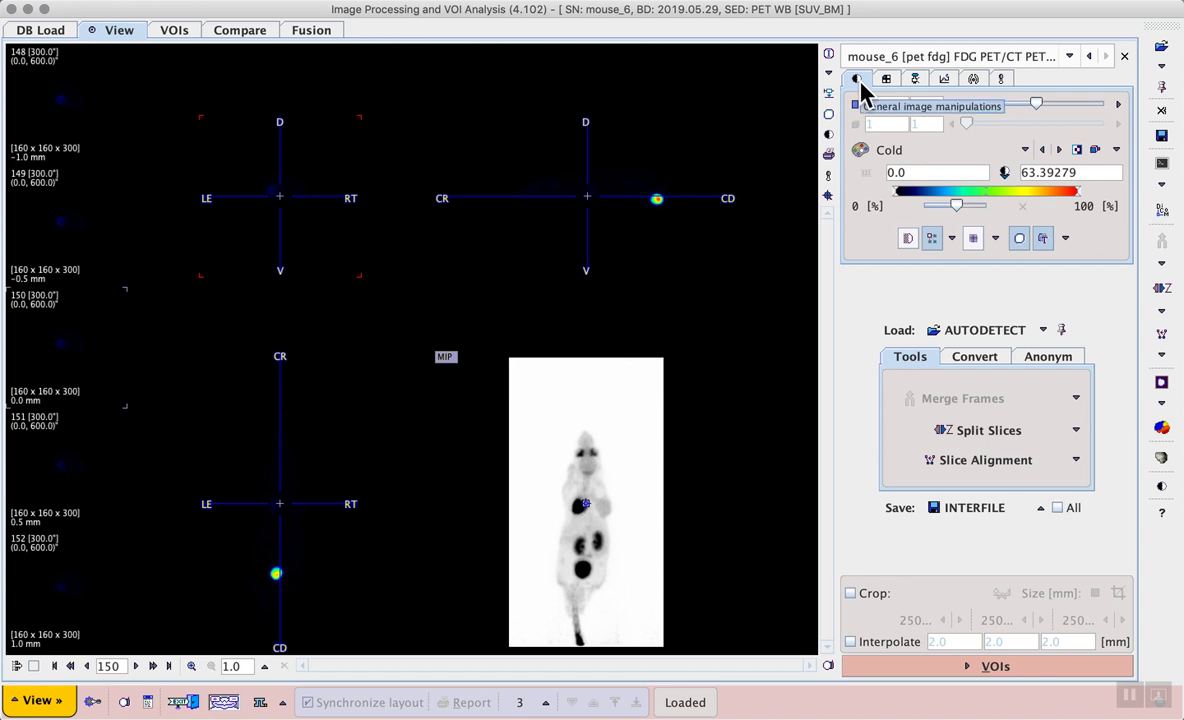
double_click(1085, 172)
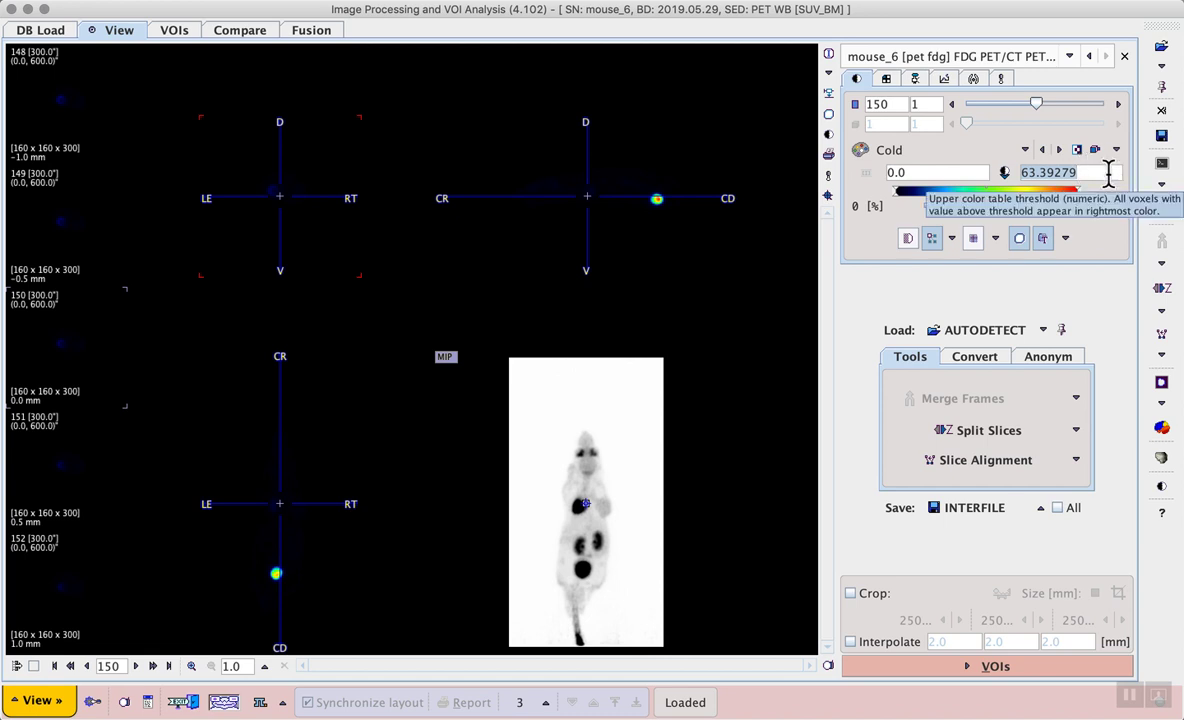
type("5")
key("Return")
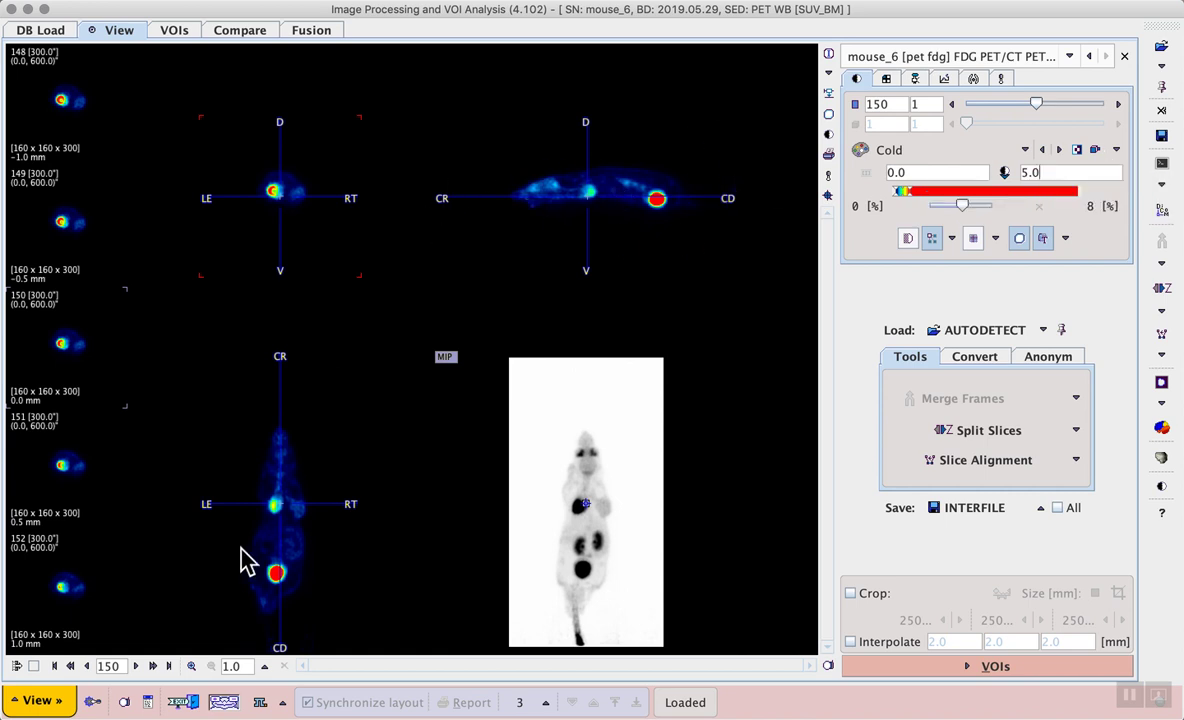
left_click(279, 519)
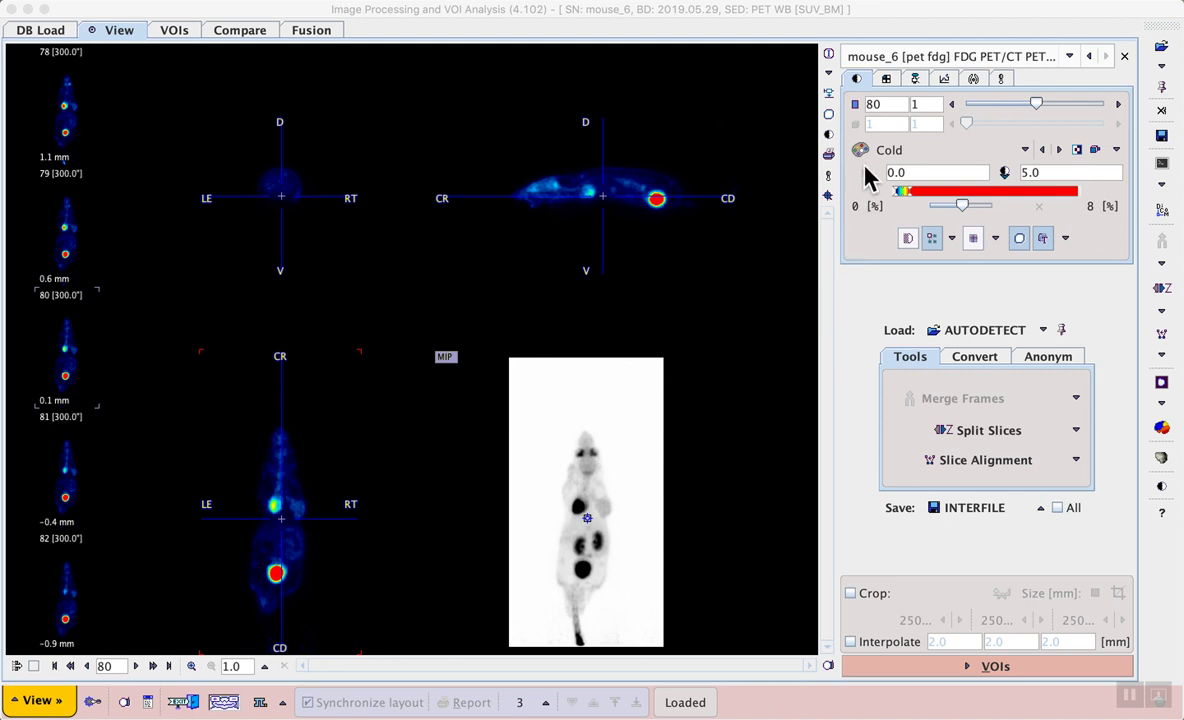
Read the hot-spot value on the SUV image (about 4.4 g/ml SUVbw), then go to the VOI page.
left_click(830, 96)
left_click_drag(846, 90, 808, 42)
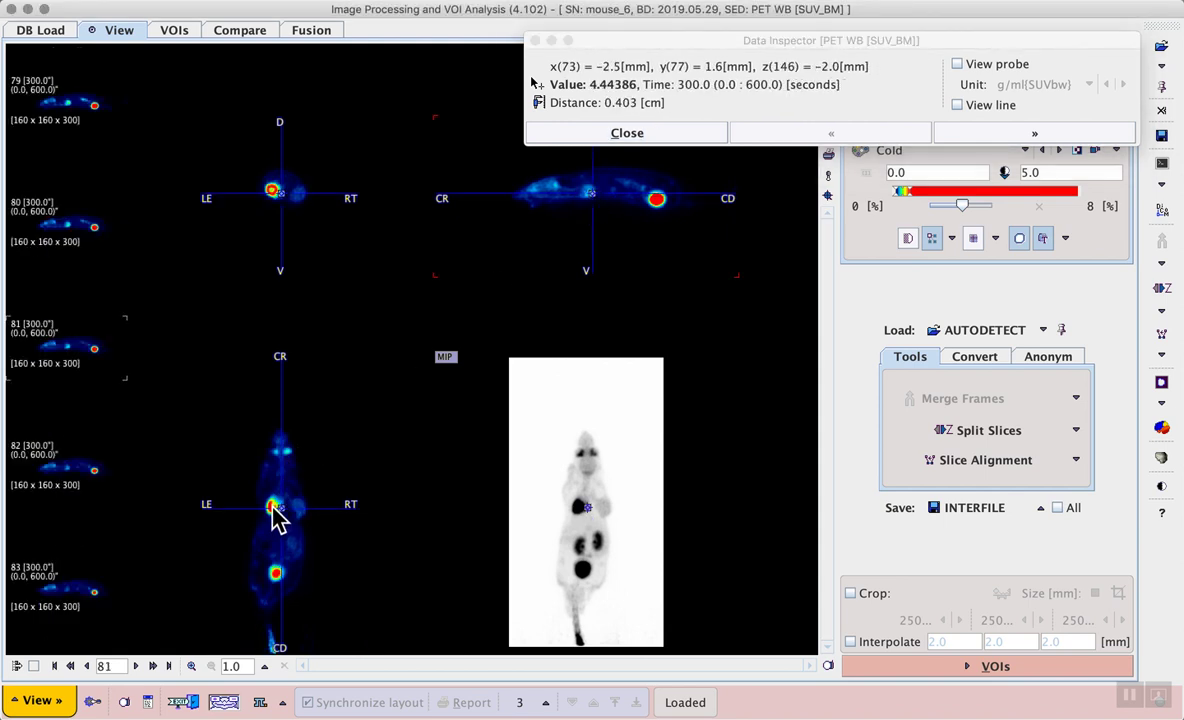
left_click(272, 507)
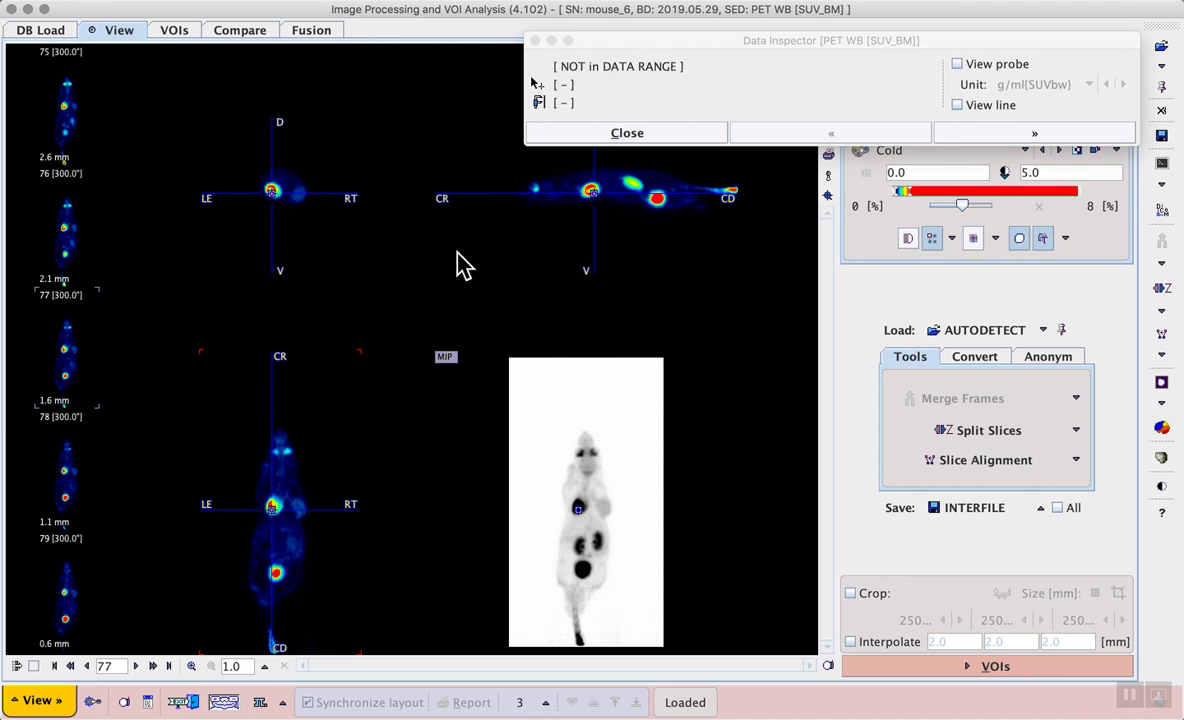
left_click(622, 135)
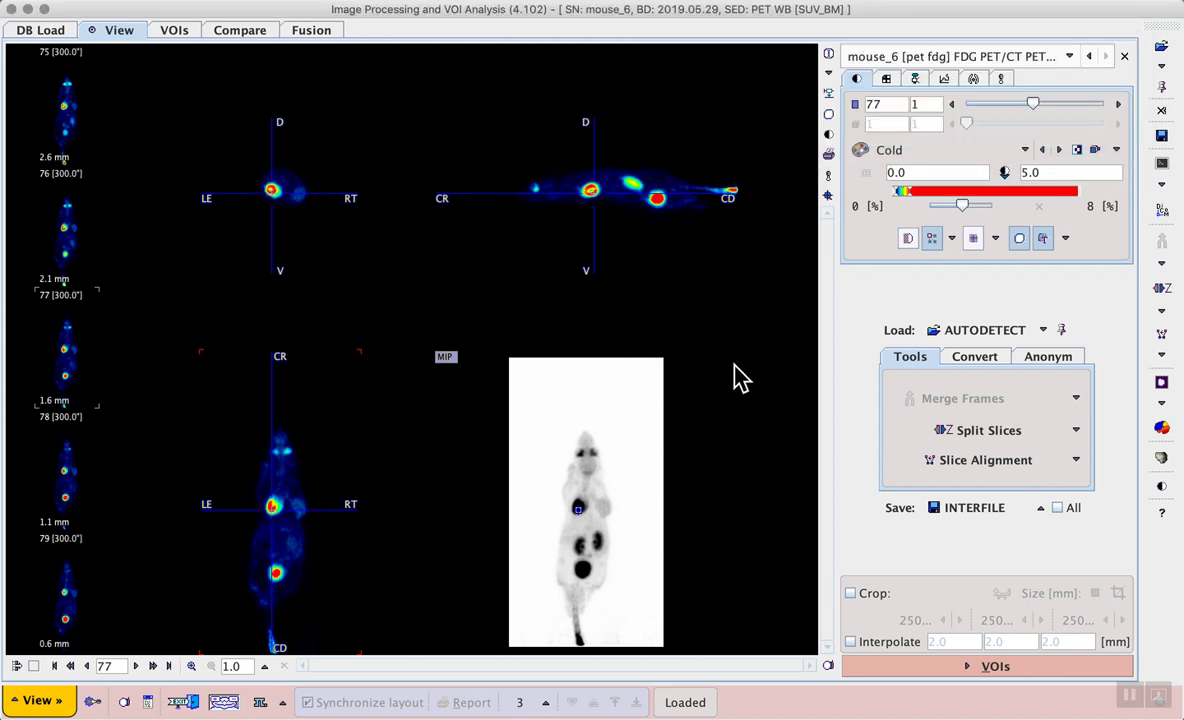
left_click(1027, 677)
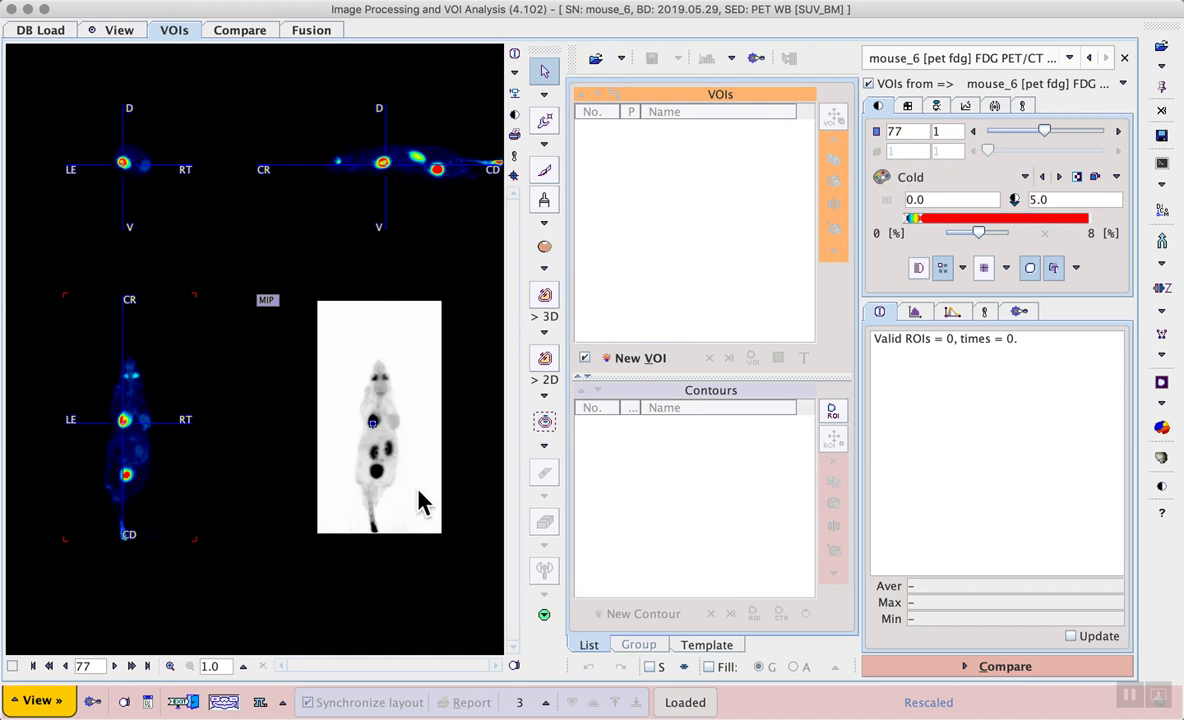
Centre the views on the flank lesion, magnify them 4x, and place the crosshair on it.
left_click(393, 428)
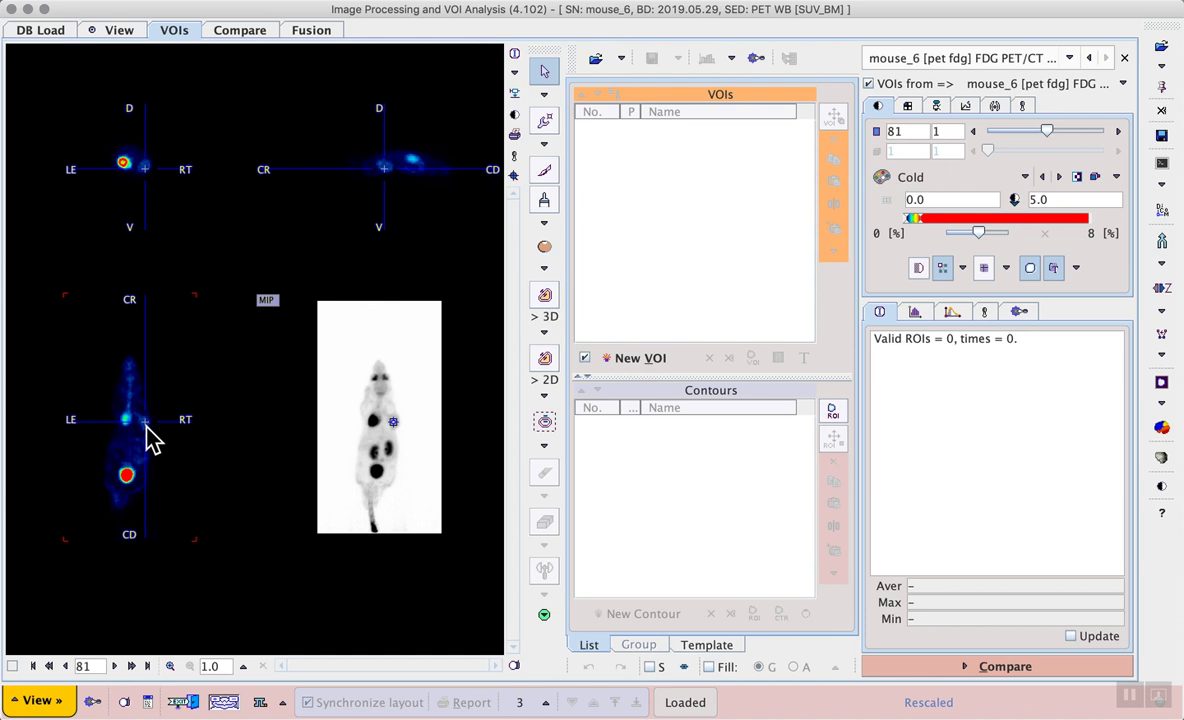
left_click(242, 667)
left_click(258, 579)
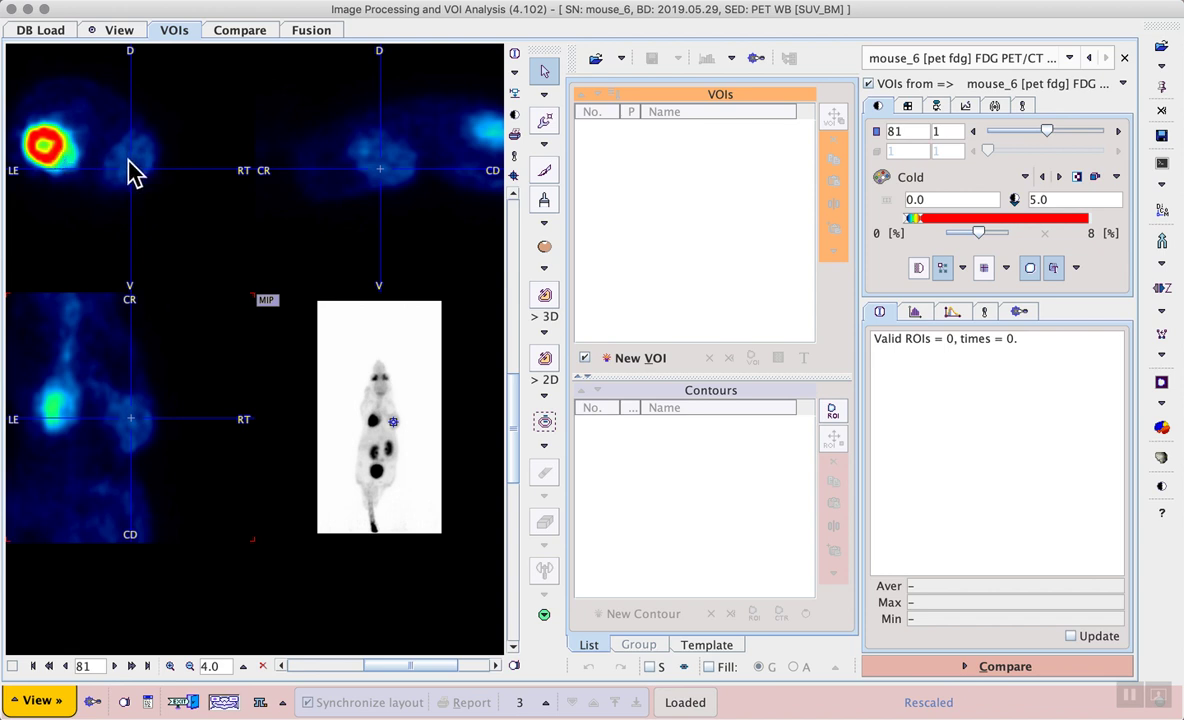
left_click(132, 171)
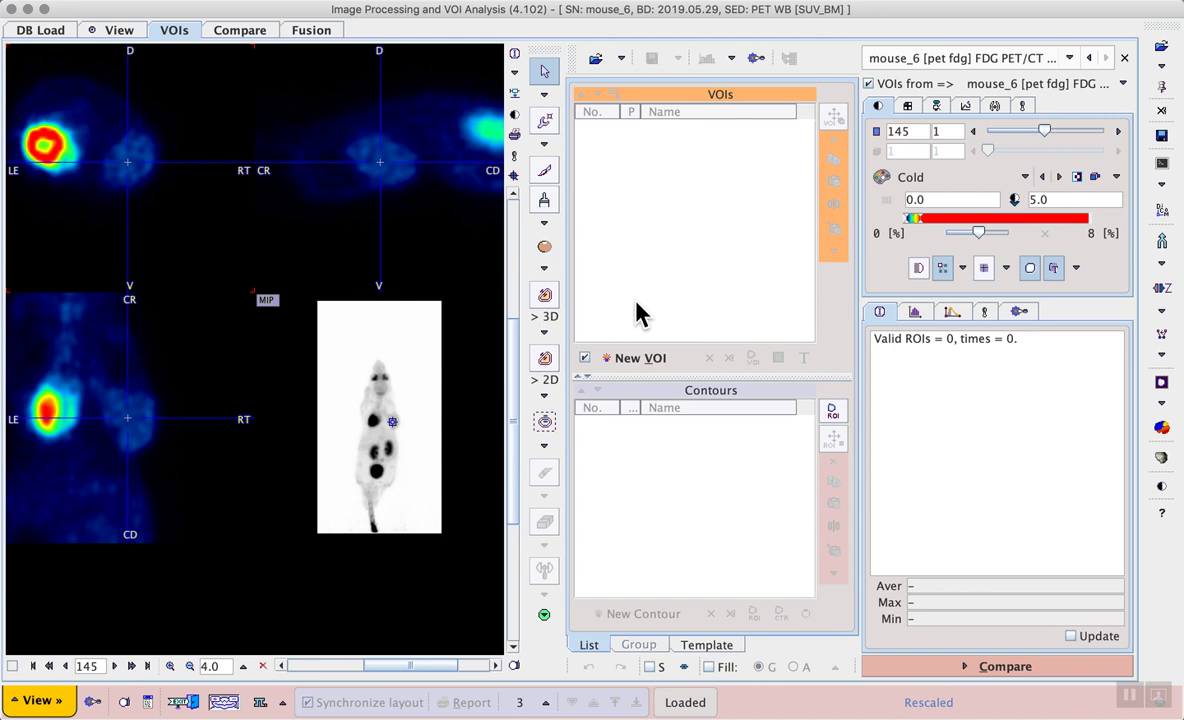
left_click(545, 250)
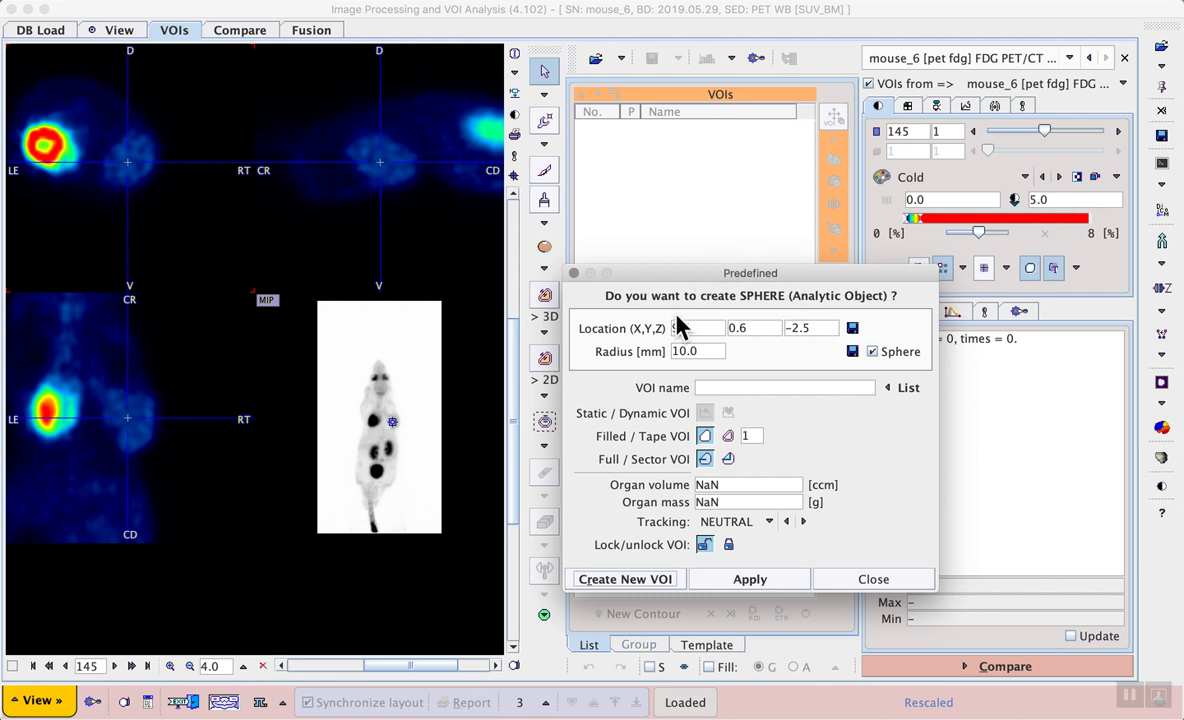
Create a 7 mm radius sphere VOI centred at 9.5, 0.6, -2.5 around the lesion.
double_click(714, 349)
type("7")
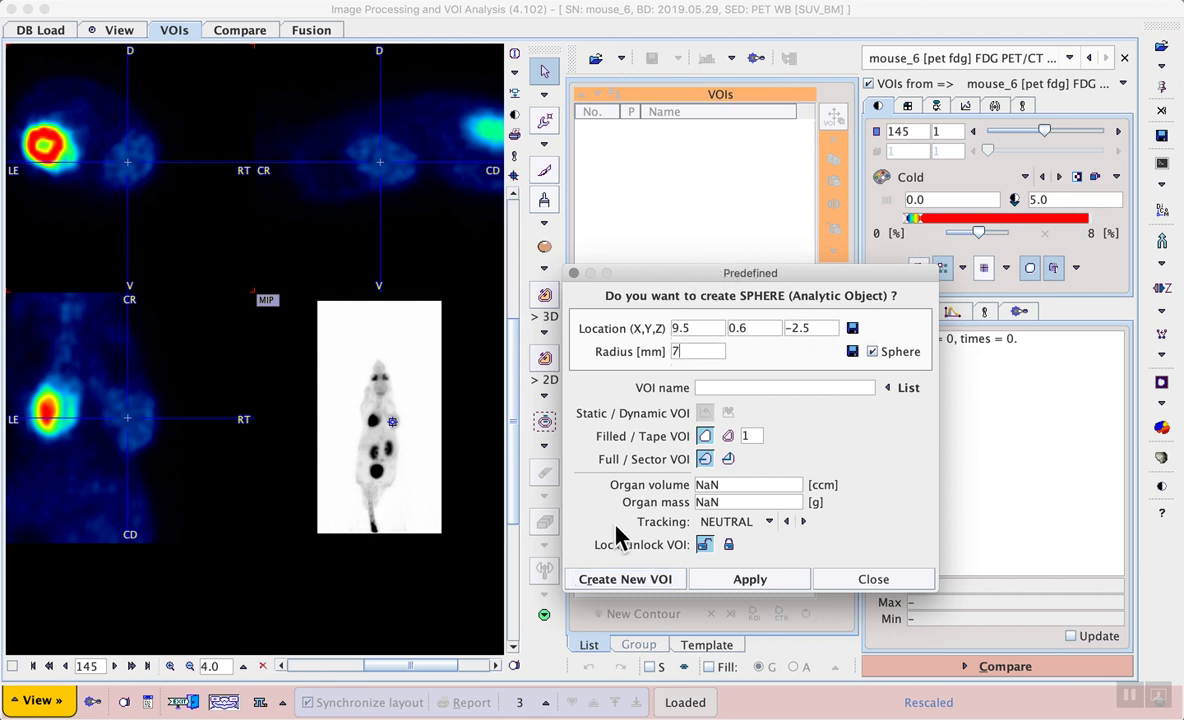
left_click(627, 584)
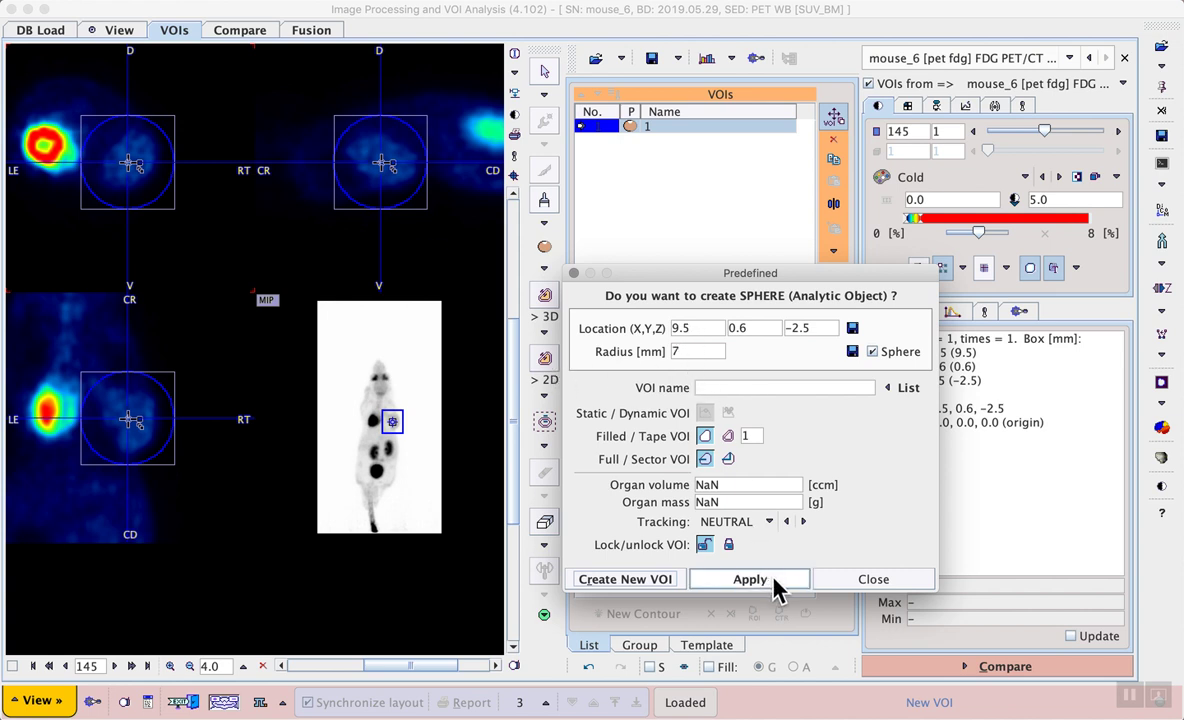
left_click(860, 578)
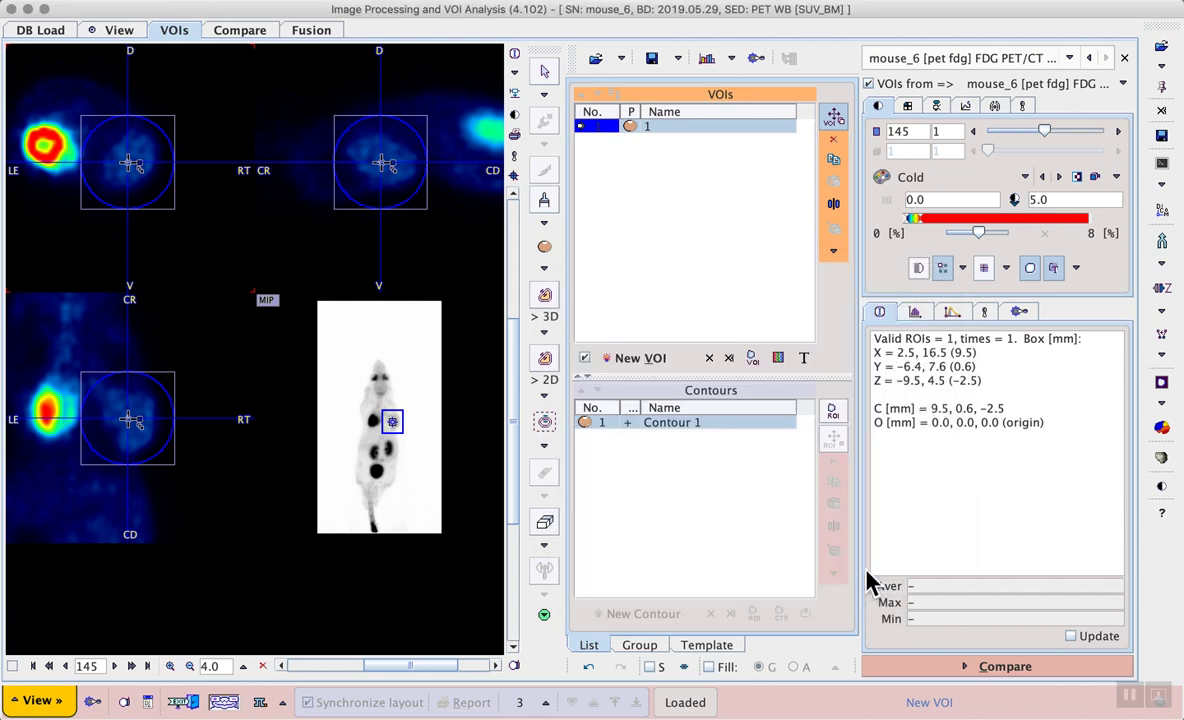
Isocontour the lesion inside the sphere at the default threshold, then switch to an absolute value threshold.
left_click(546, 424)
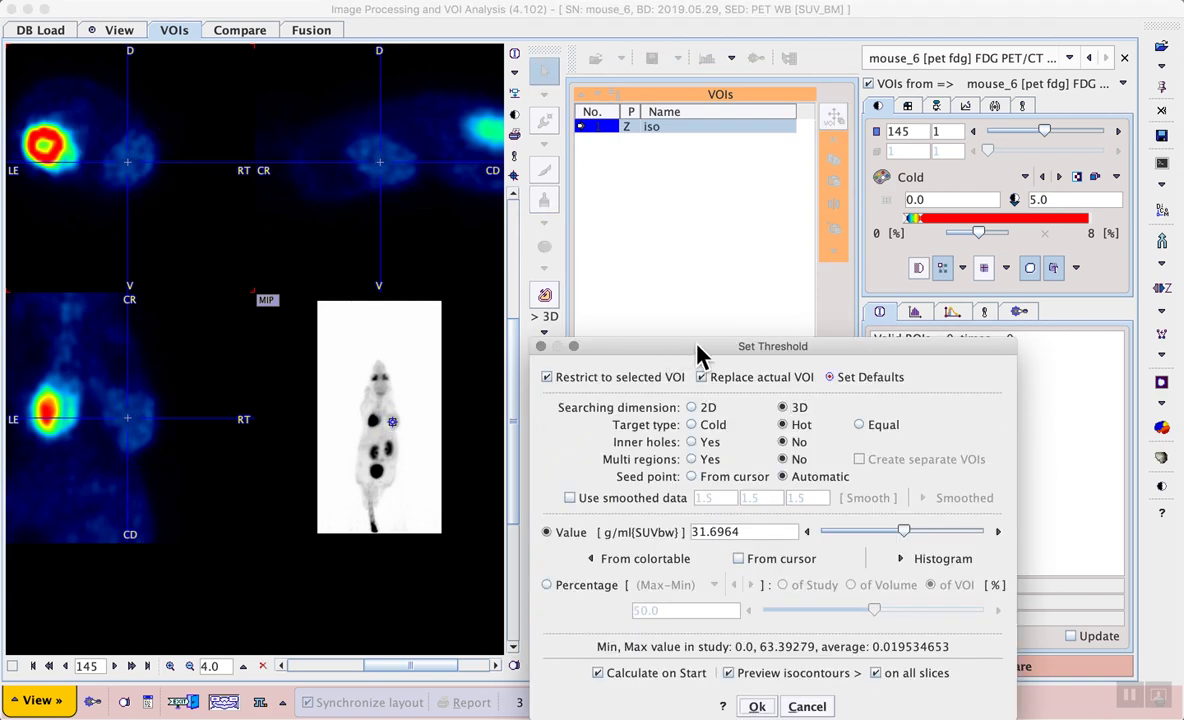
left_click_drag(700, 346, 669, 185)
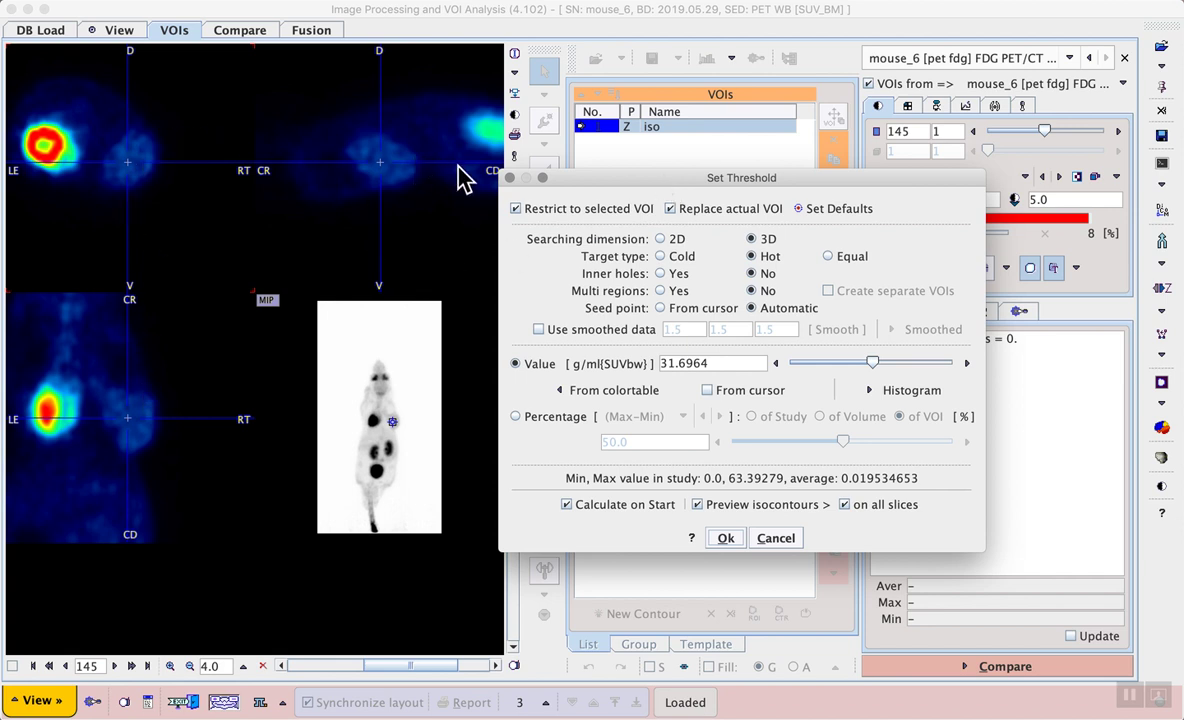
left_click(841, 208)
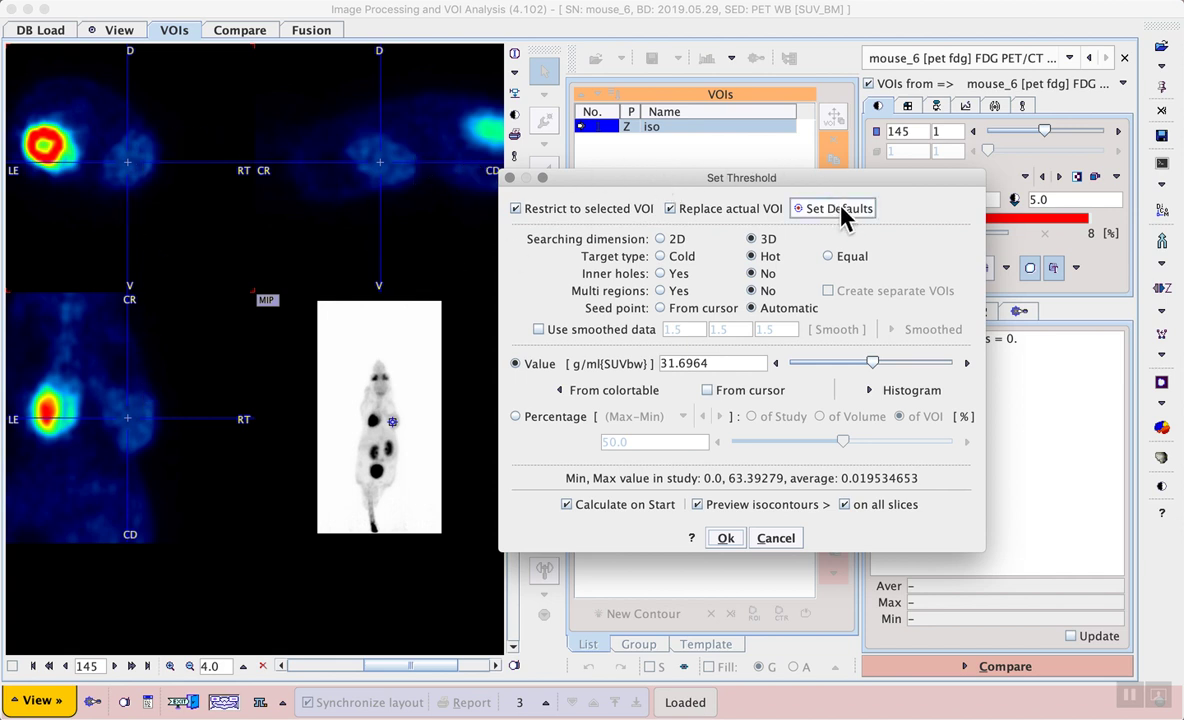
left_click(841, 209)
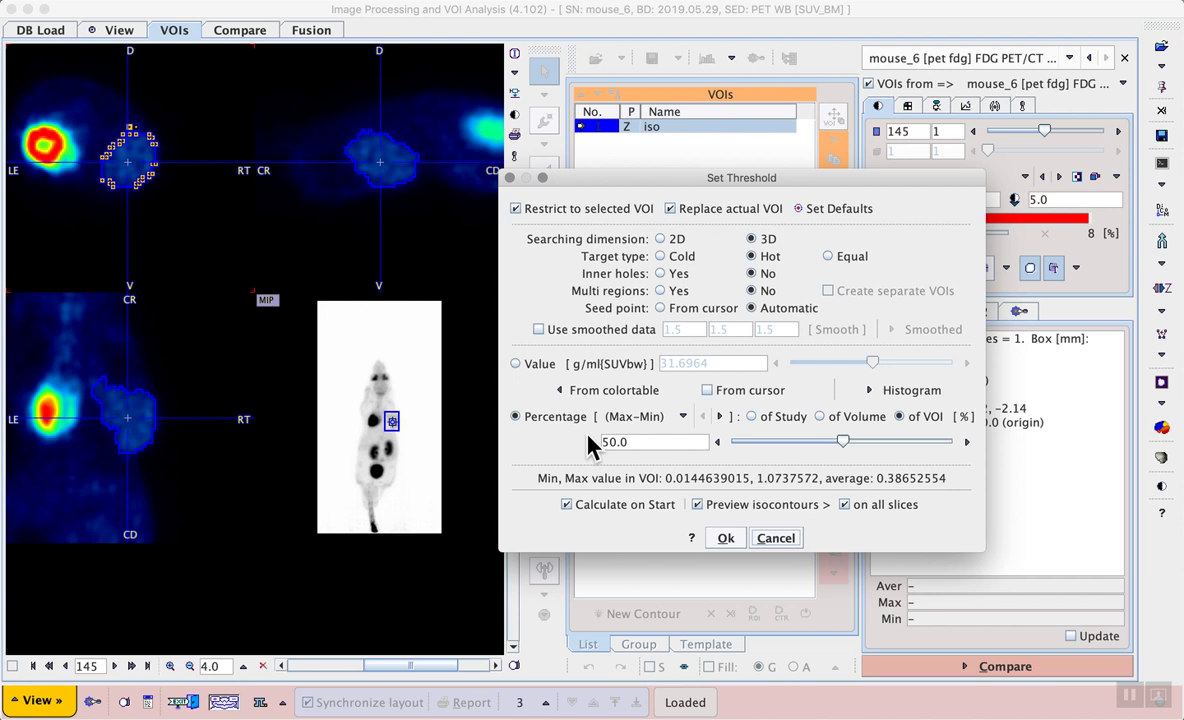
left_click(516, 365)
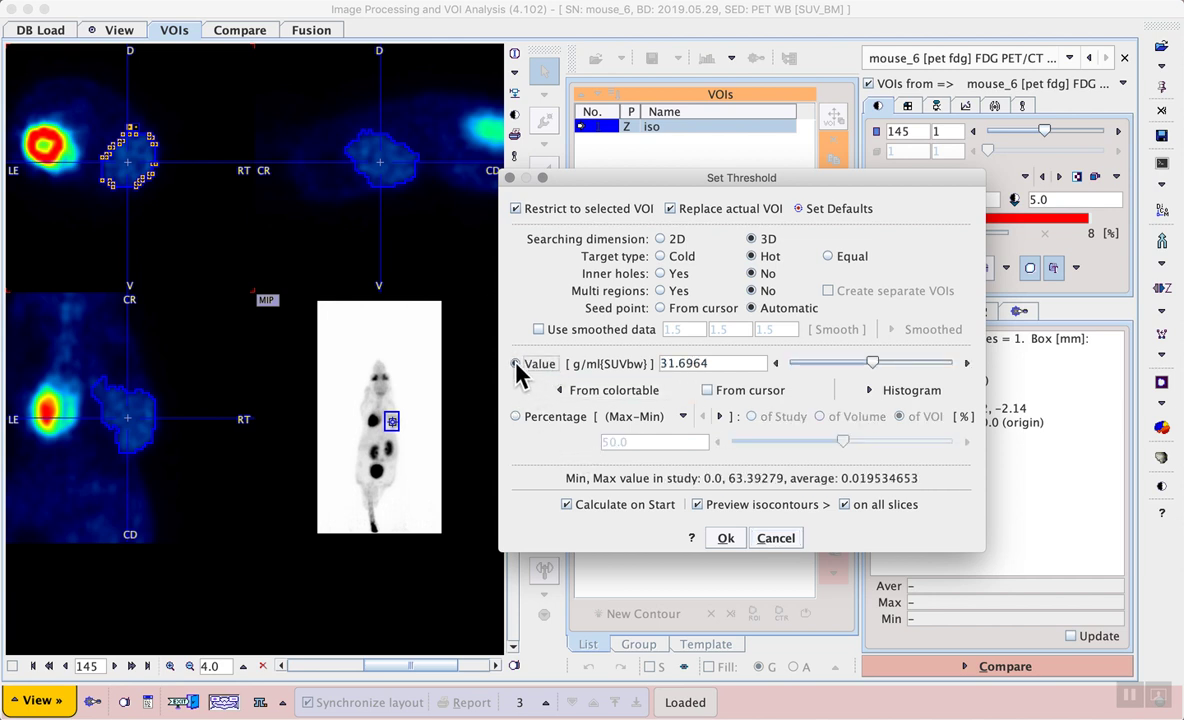
Try absolute isocontour thresholds of 1 and 0.5 g/ml on the lesion.
left_click(722, 363)
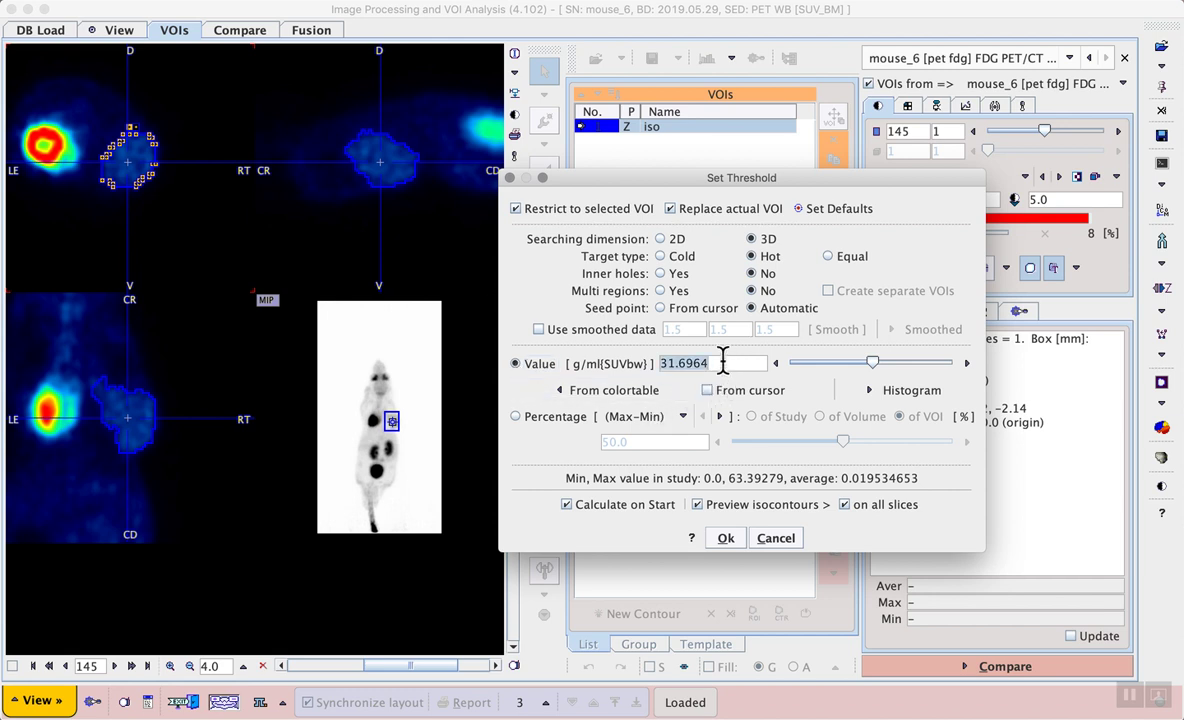
type("1")
key("Return")
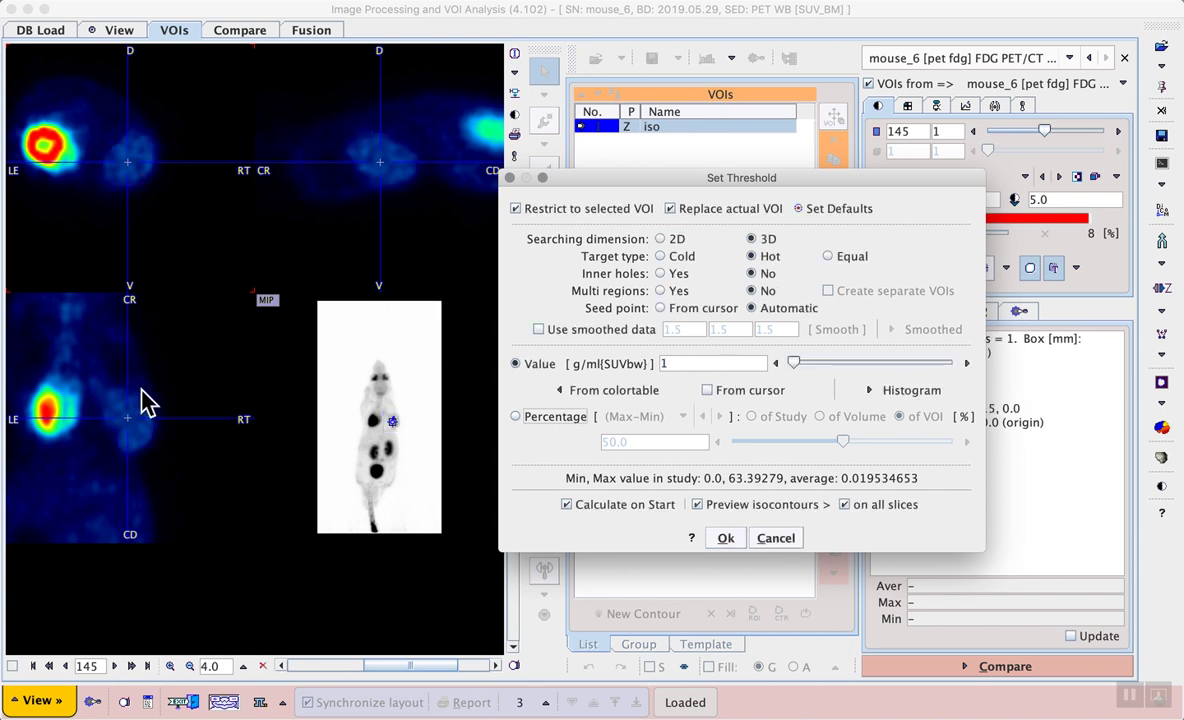
double_click(684, 364)
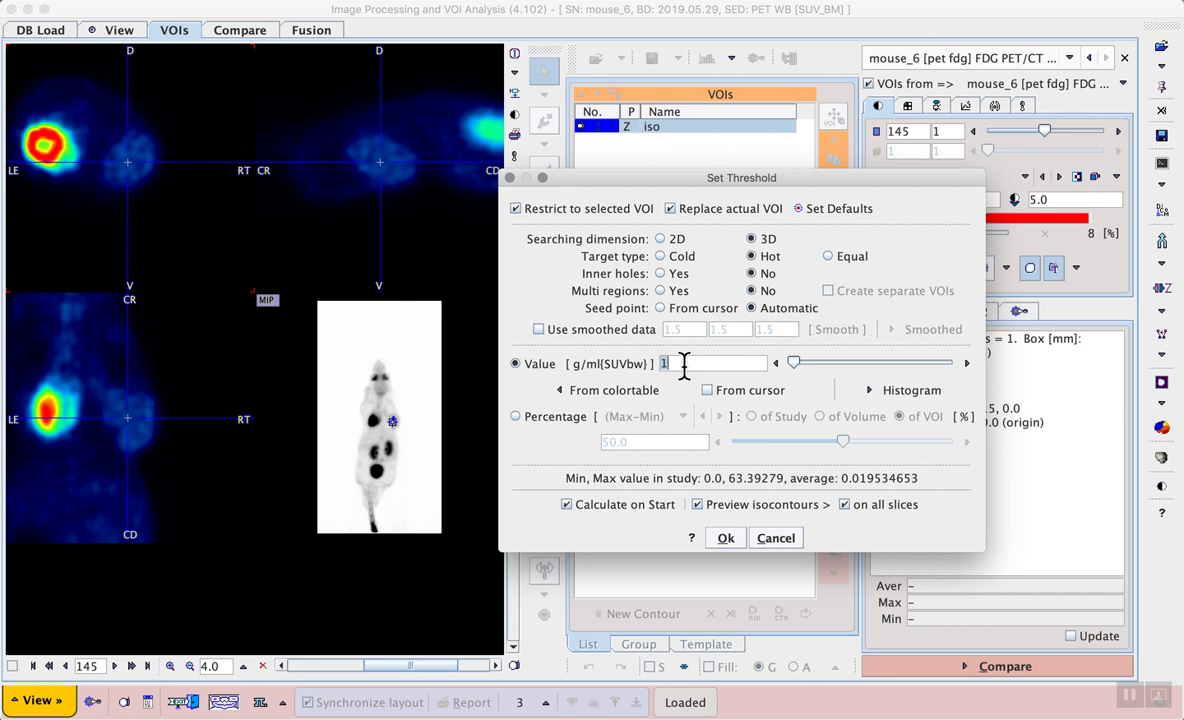
type("0.5")
key("Return")
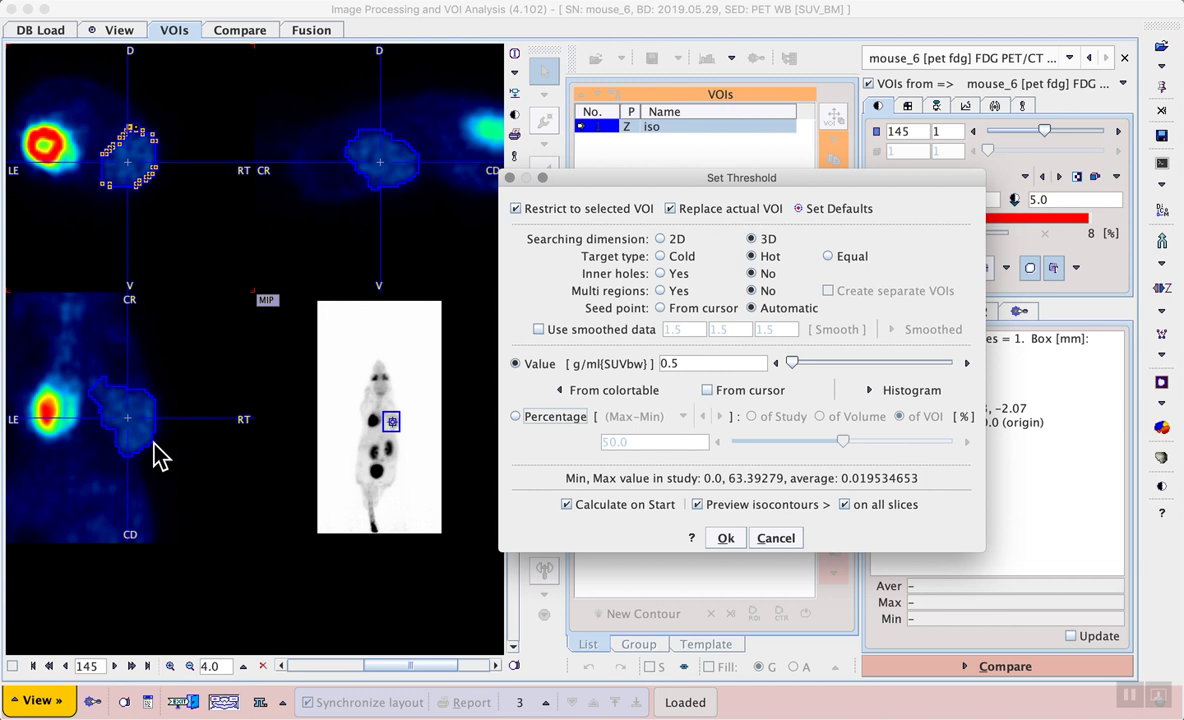
Set the threshold to 0.6 g/ml SUVbw and accept the 23-ROI 'iso' VOI.
double_click(690, 363)
left_click(695, 363)
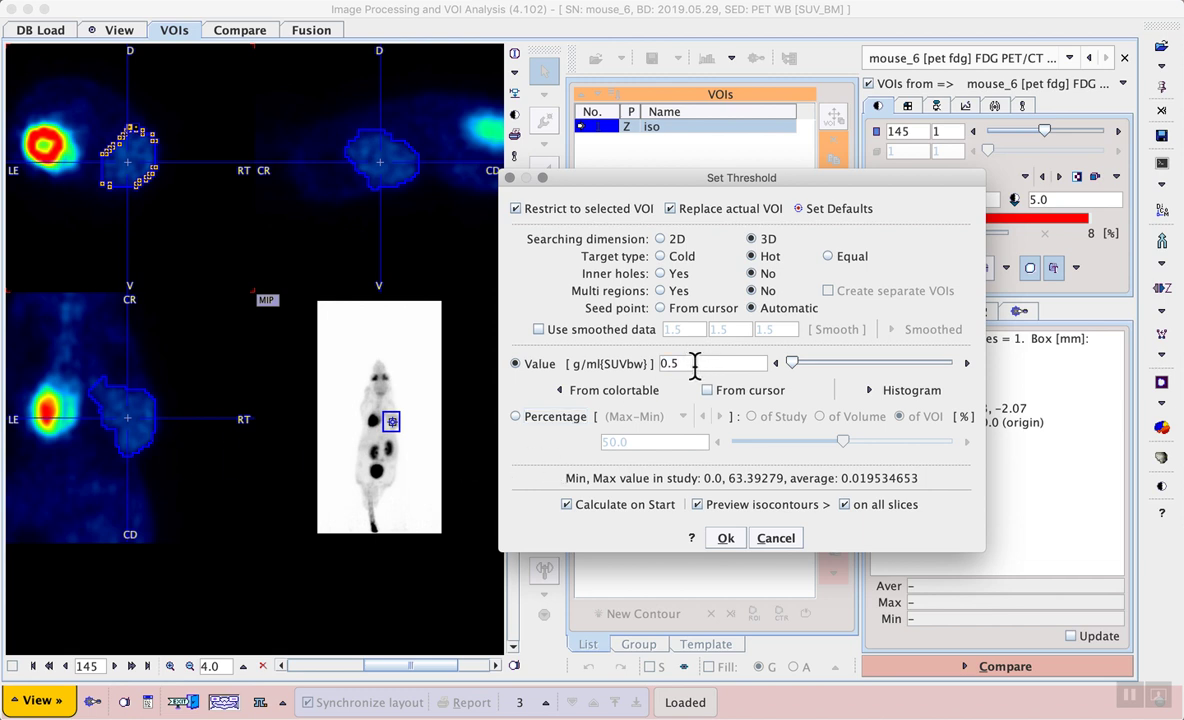
key("BackSpace")
type("6")
key("Tab")
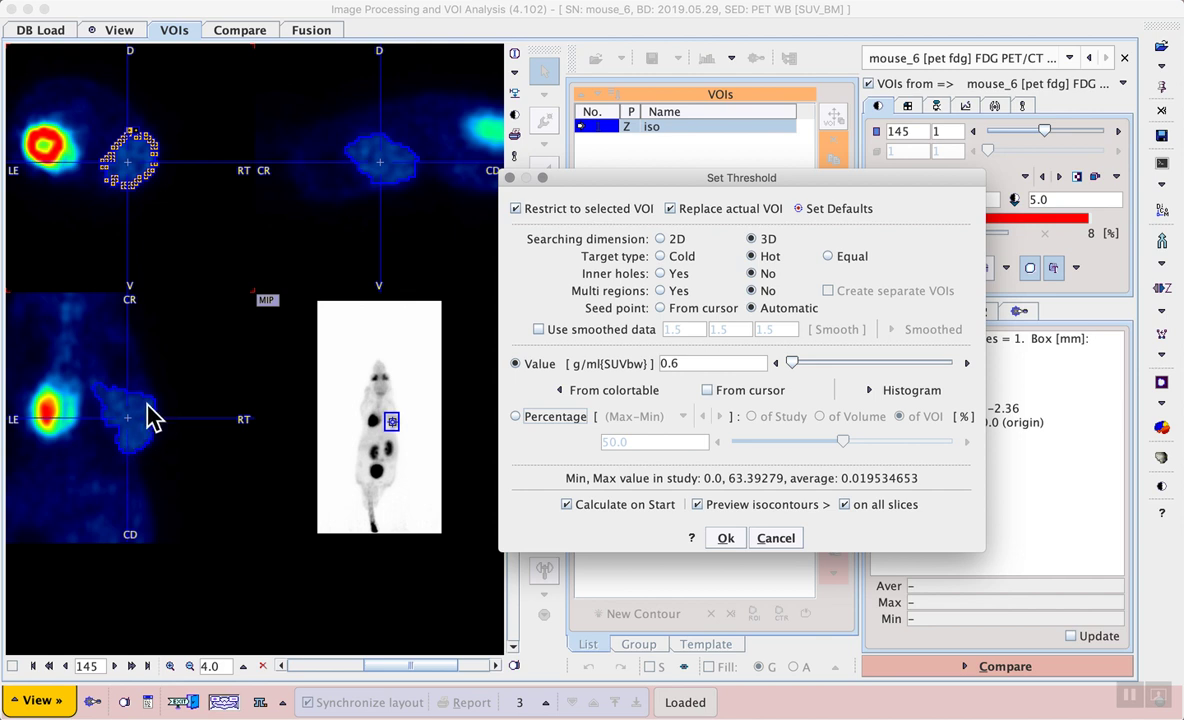
left_click(727, 540)
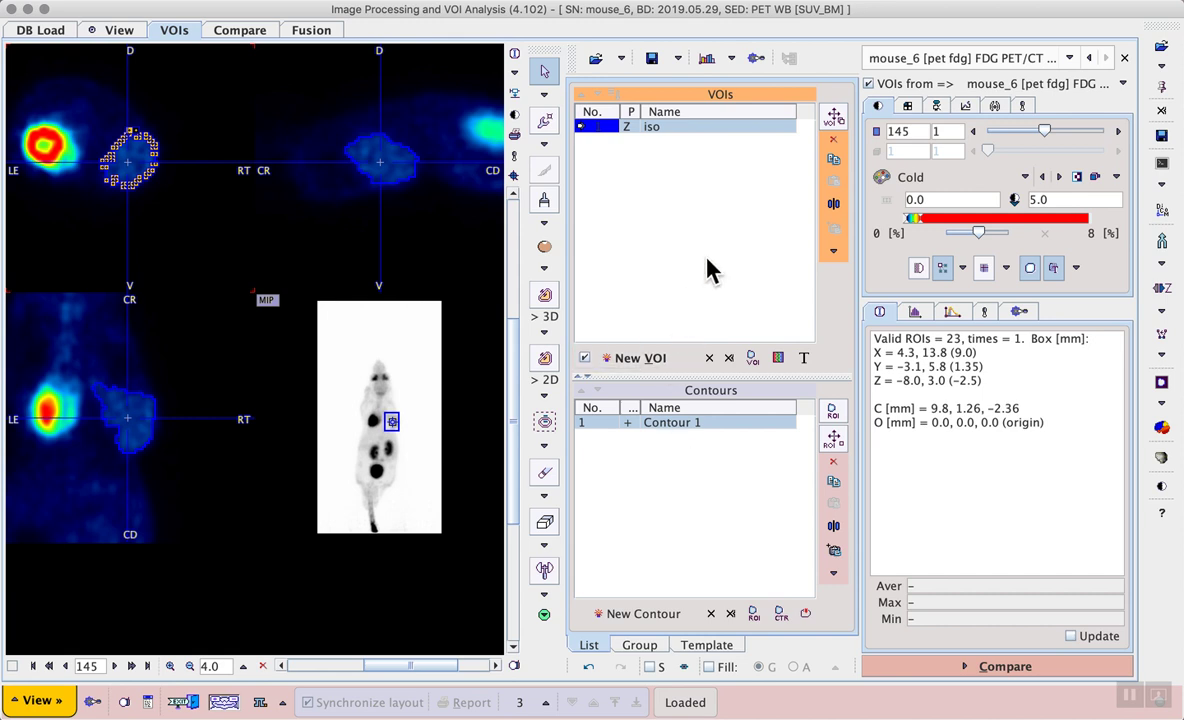
left_click(706, 59)
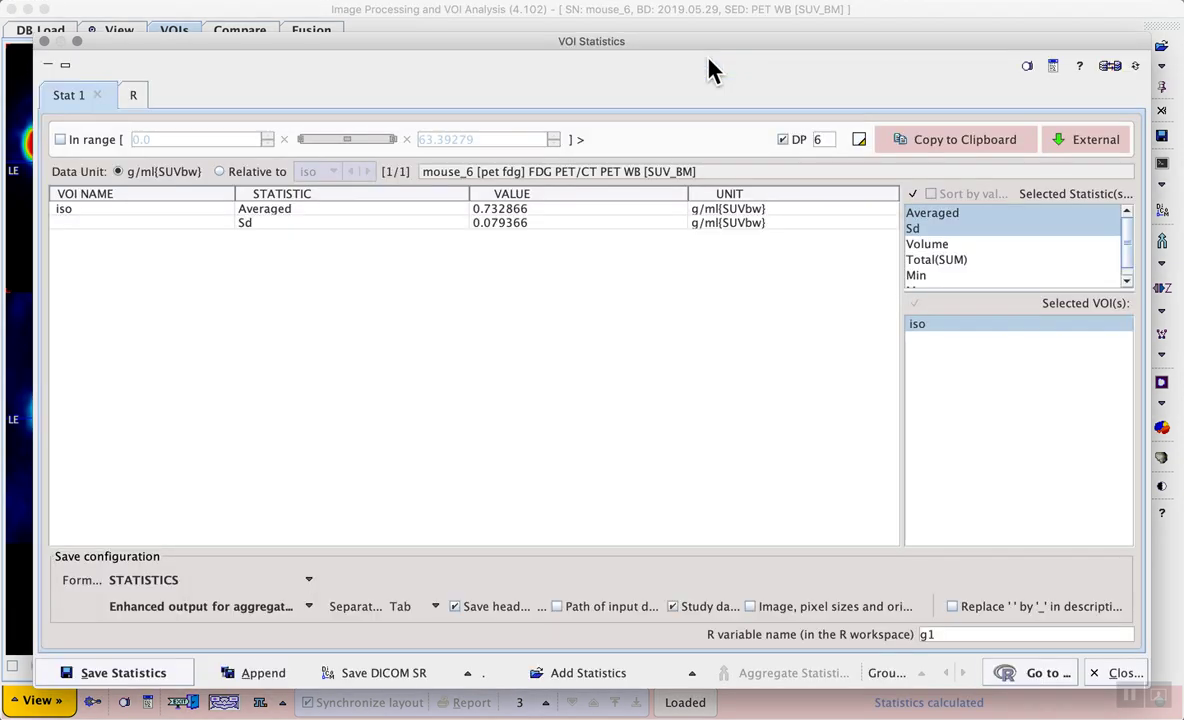
left_click(531, 206)
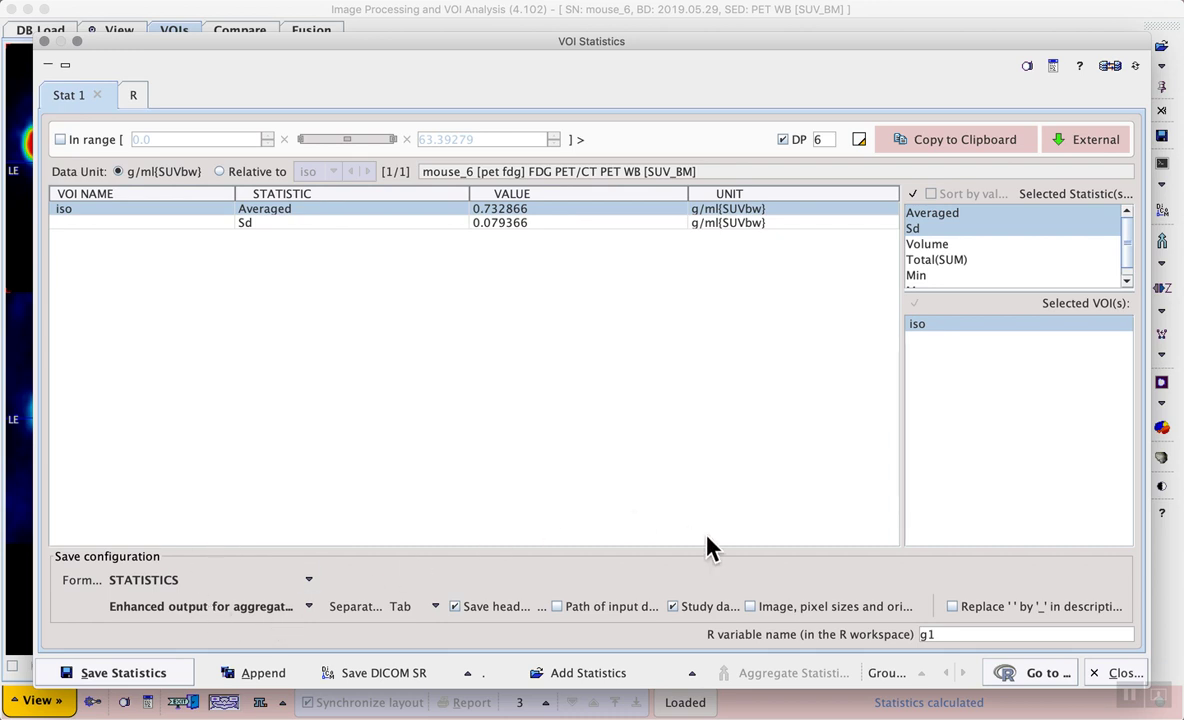
left_click(1112, 676)
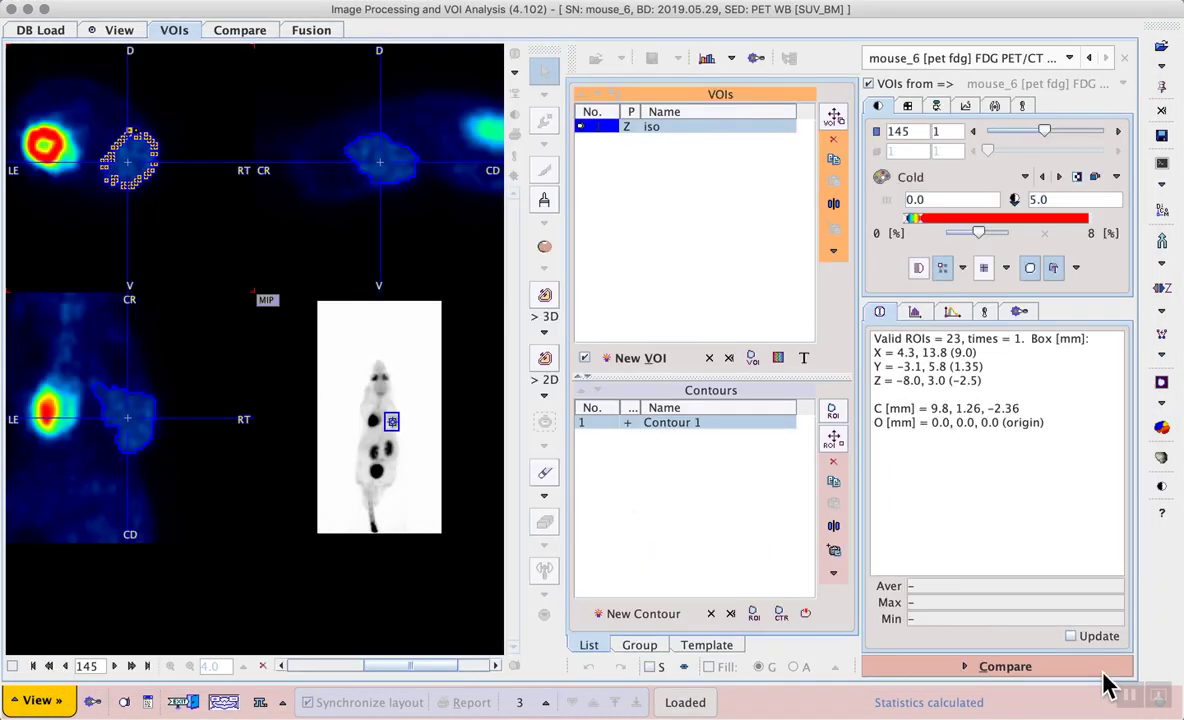
Display the original PET WB series with the 'iso' VOI and inspect its pixel values.
left_click(1069, 58)
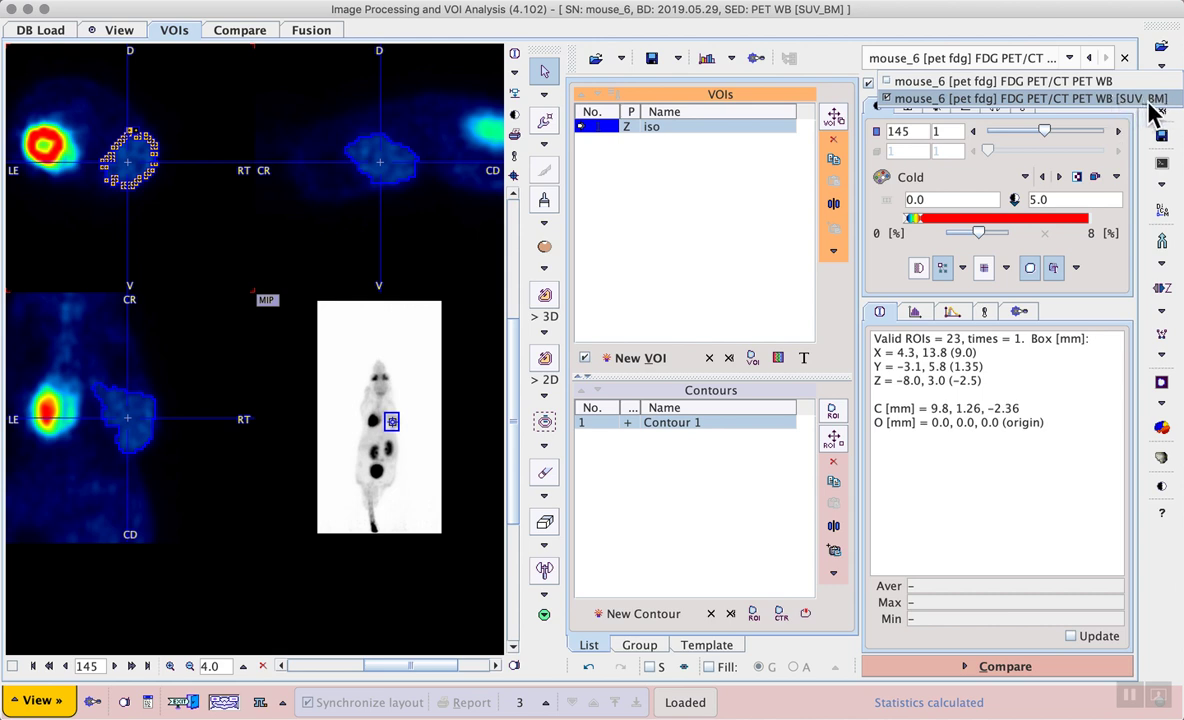
left_click(1098, 83)
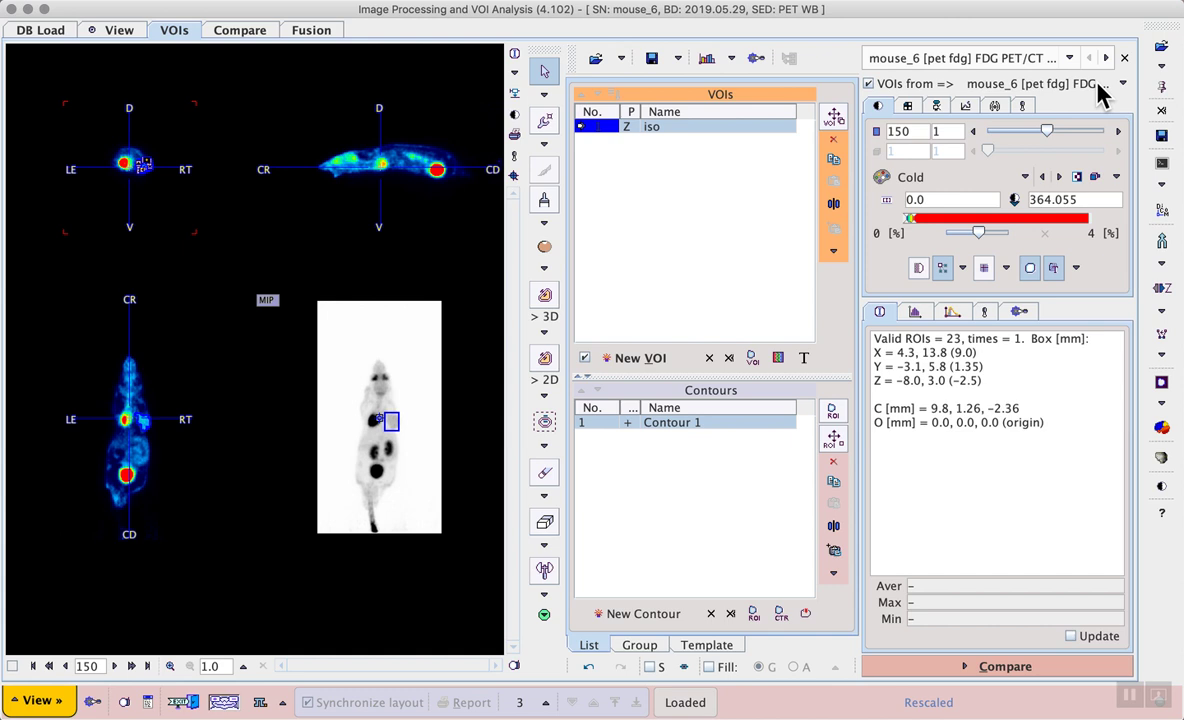
left_click(514, 96)
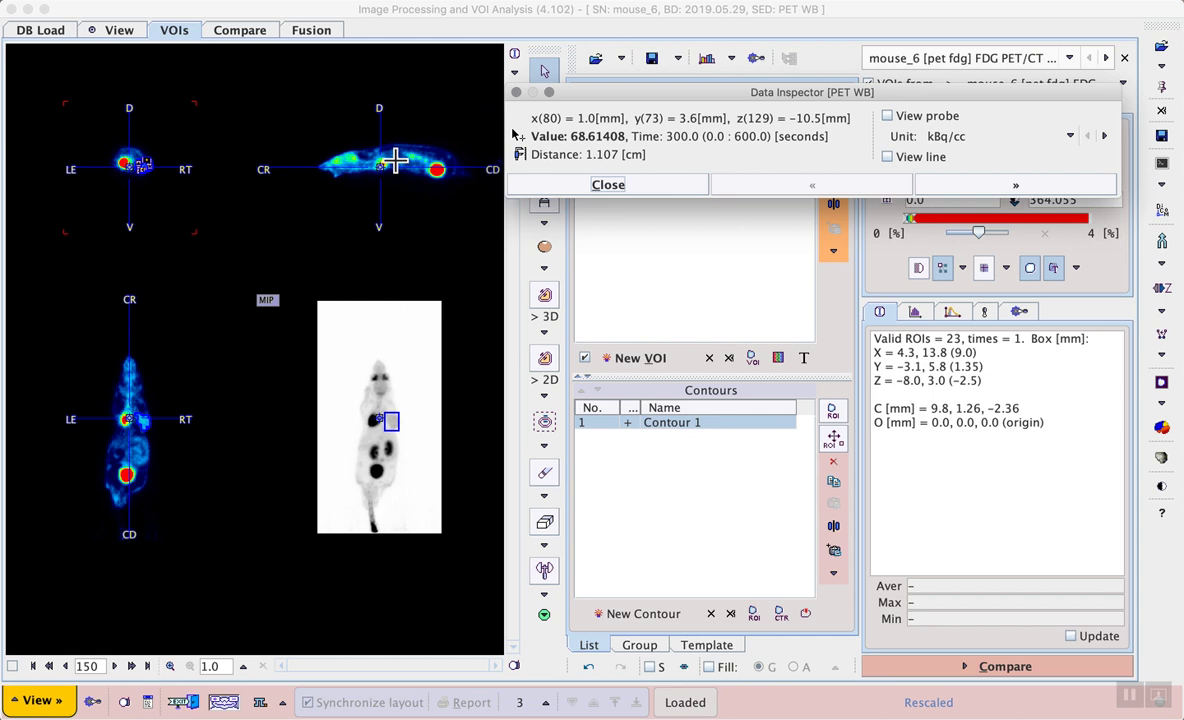
left_click(564, 187)
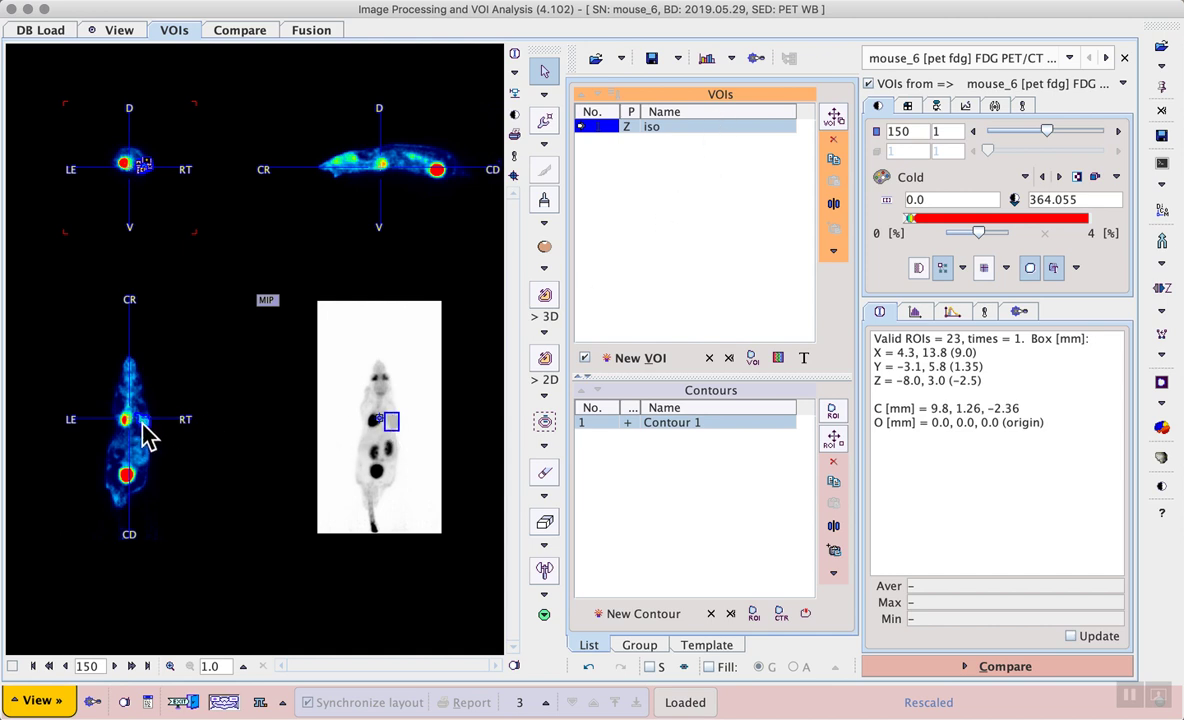
Show 'iso' VOI statistics on PET WB in SUV units using 0.025 kg subject weight (mean 0.7329).
left_click(705, 57)
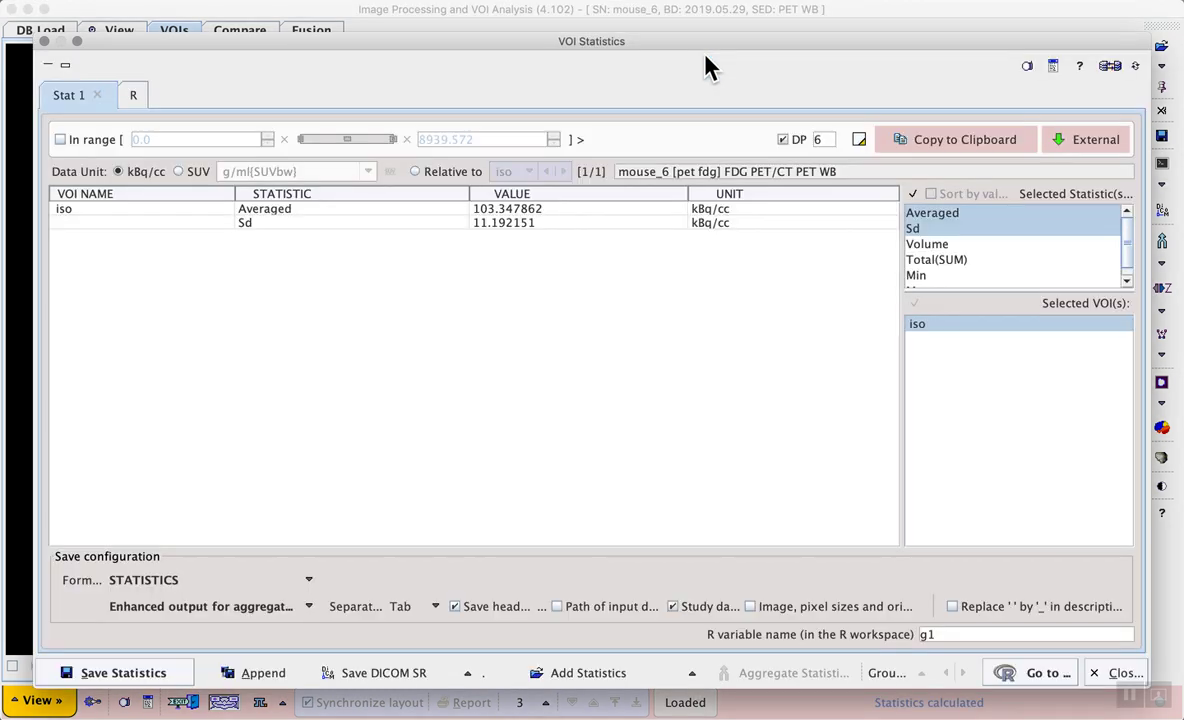
left_click(178, 172)
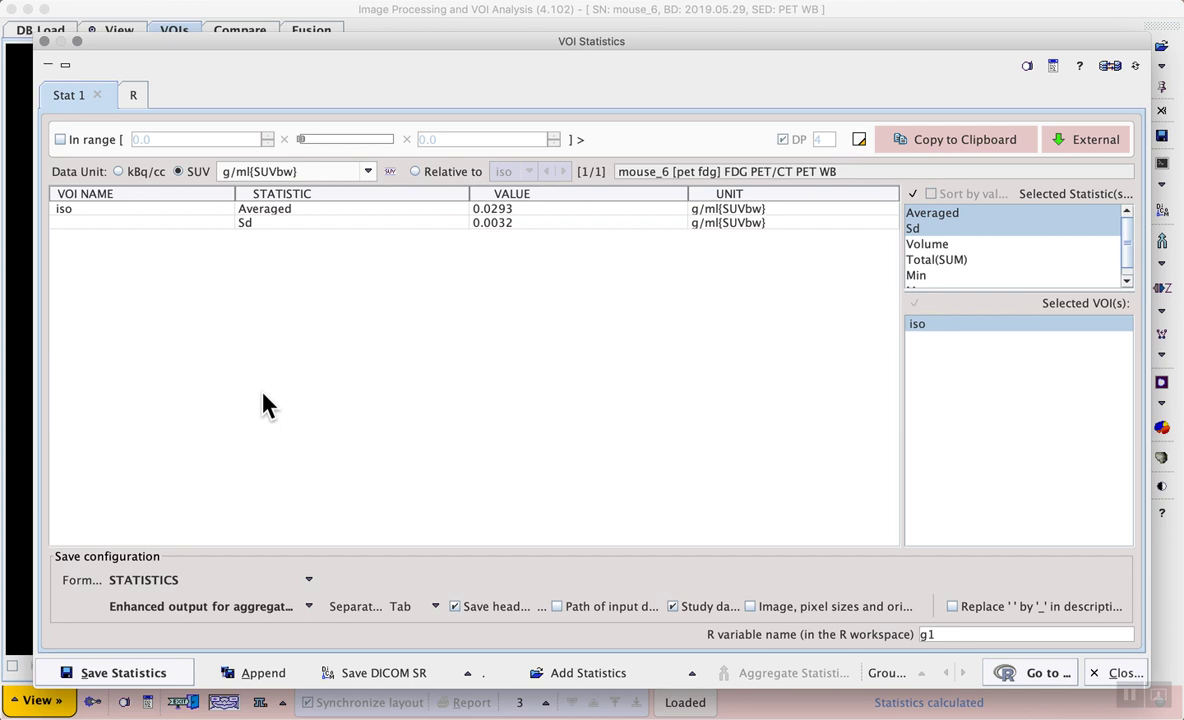
left_click(390, 172)
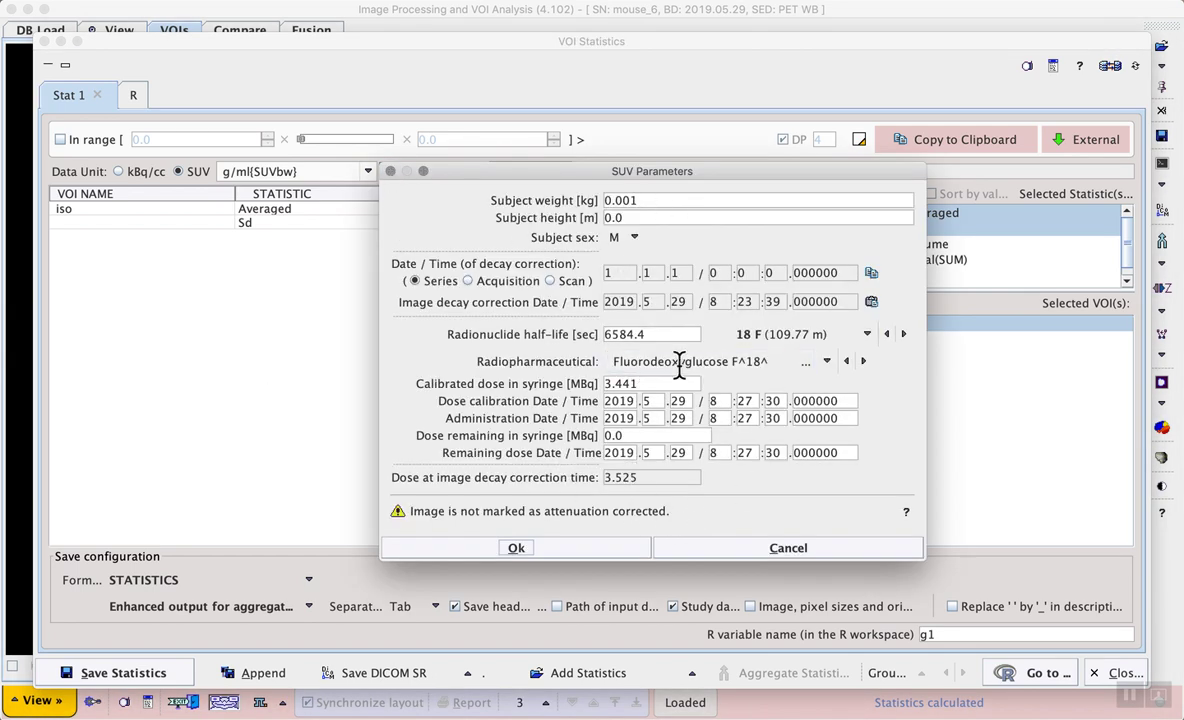
double_click(648, 199)
type("0.025")
double_click(612, 218)
left_click(604, 555)
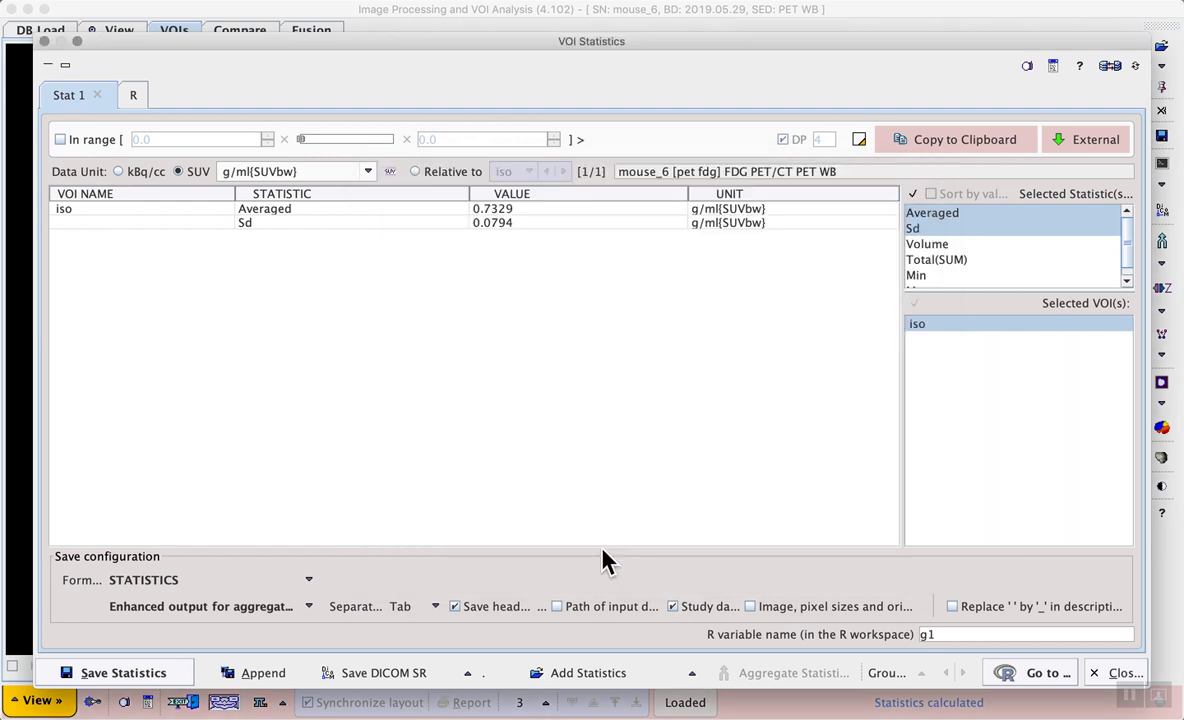
left_click(512, 208)
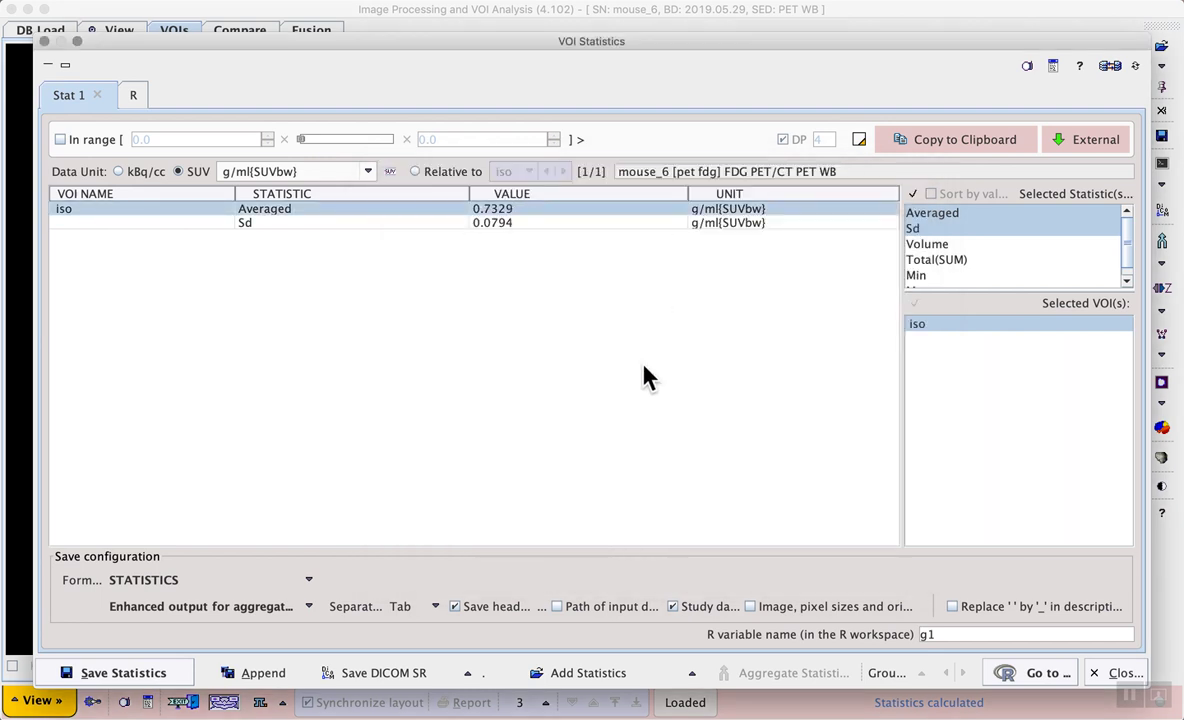